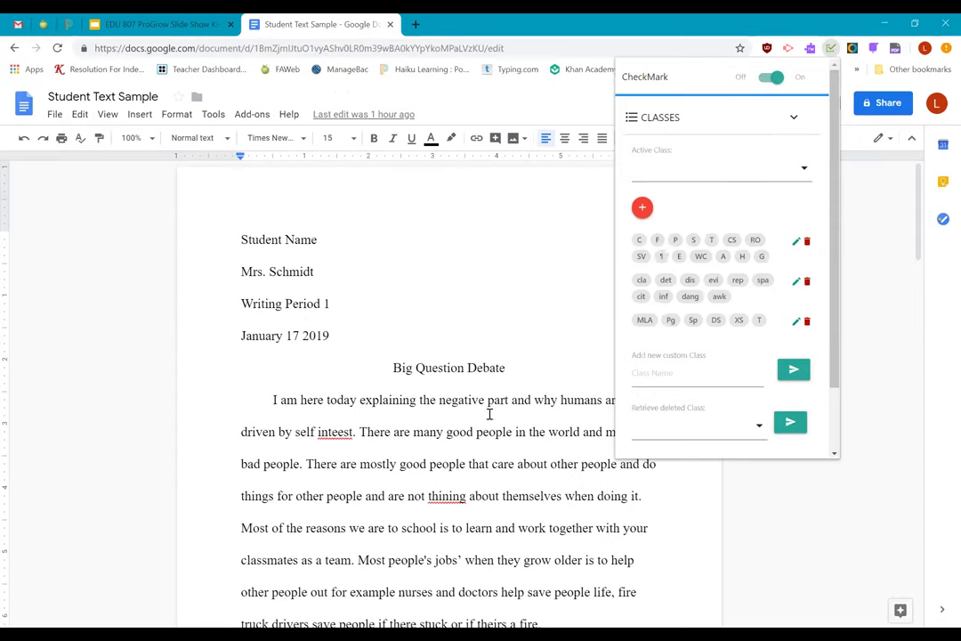
- Reload the document and attach CheckMark's "Check spelling" comment to the misspelled word "inteest"
{"action": "left_click", "coordinate": [560, 278]}
{"action": "left_click", "coordinate": [560, 278]}
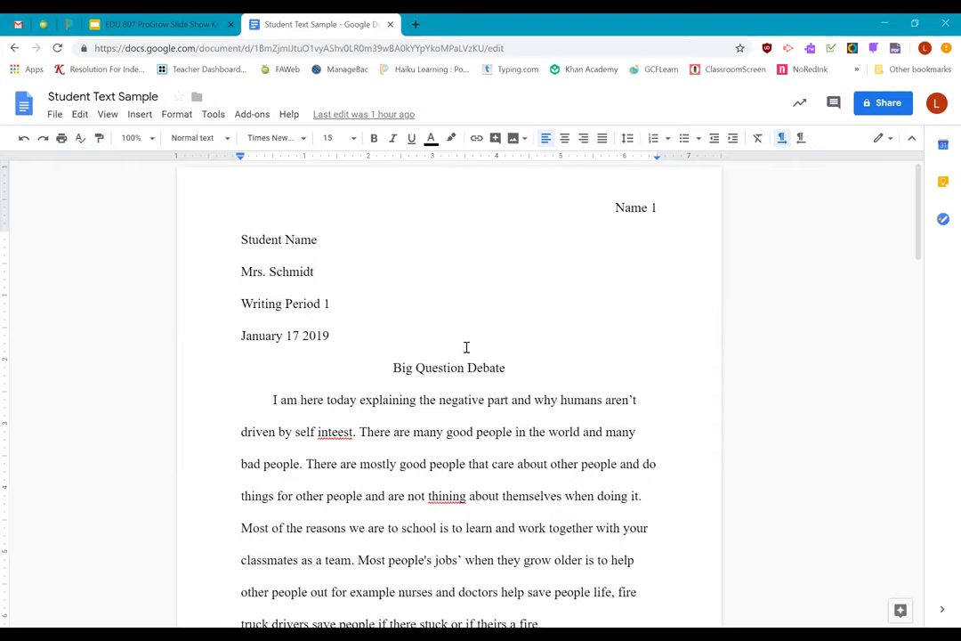
{"action": "double_click", "coordinate": [331, 432]}
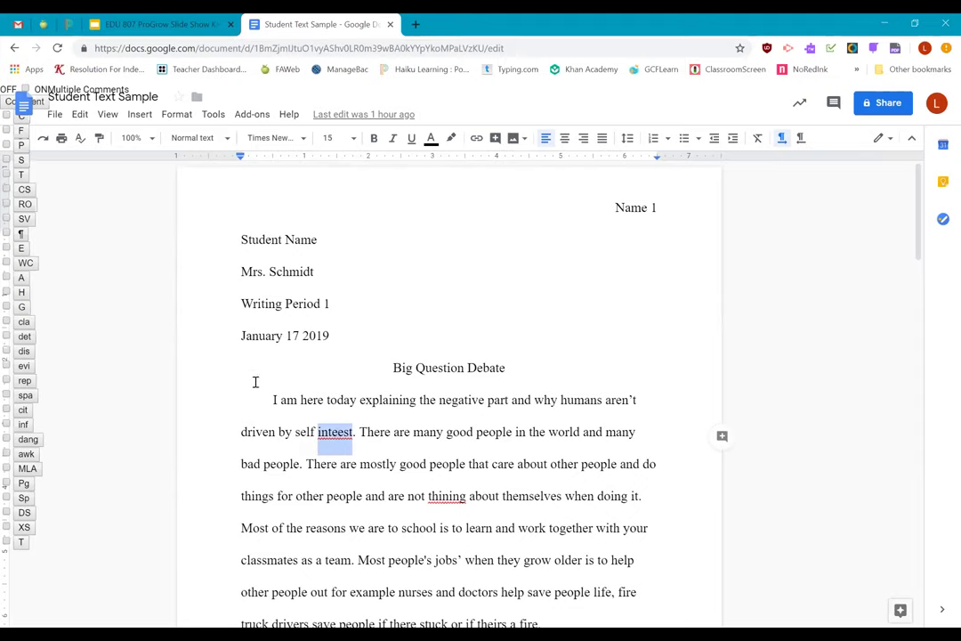
{"action": "left_click", "coordinate": [58, 49]}
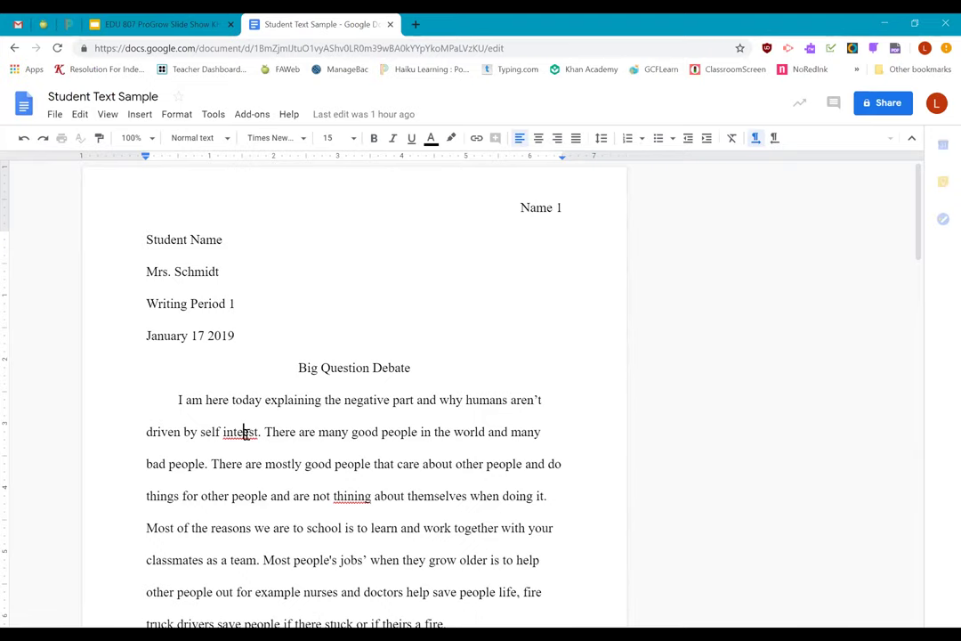
{"action": "double_click", "coordinate": [243, 433]}
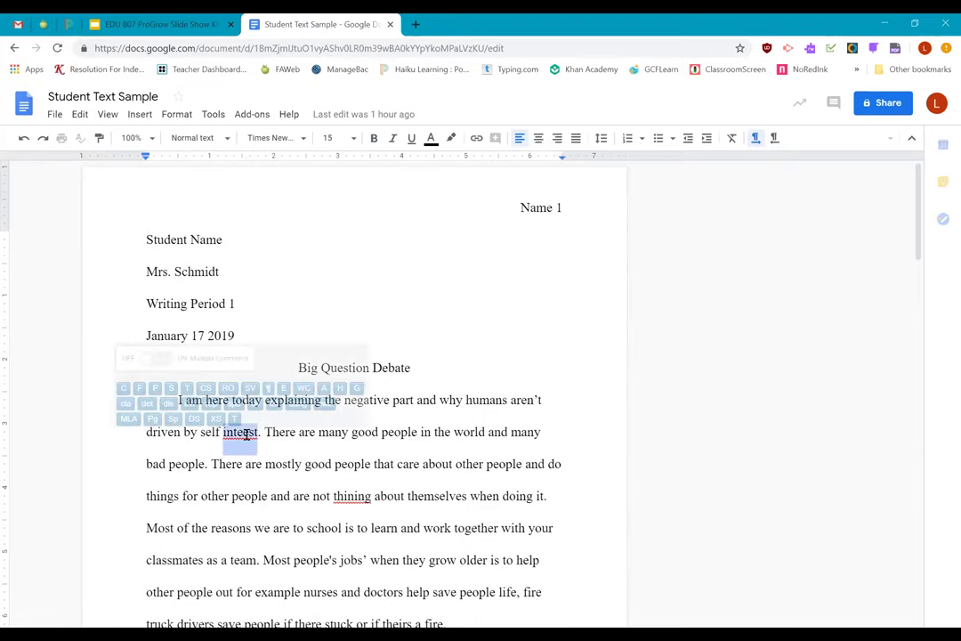
{"action": "left_click", "coordinate": [171, 389]}
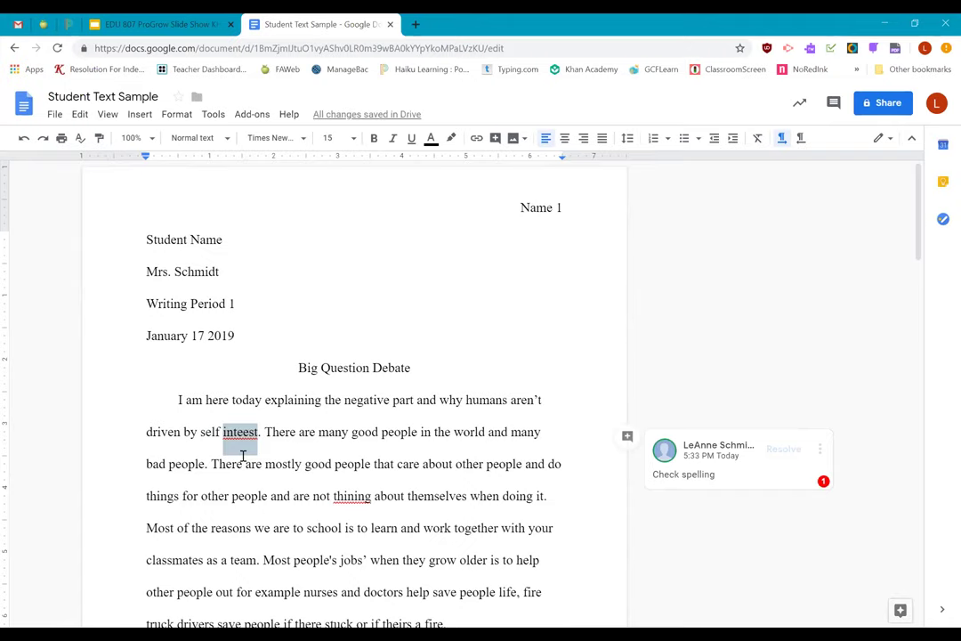
- Attach CheckMark's "Check spelling" comment to the words "thining" and "theirs" in the first paragraph
{"action": "double_click", "coordinate": [346, 496]}
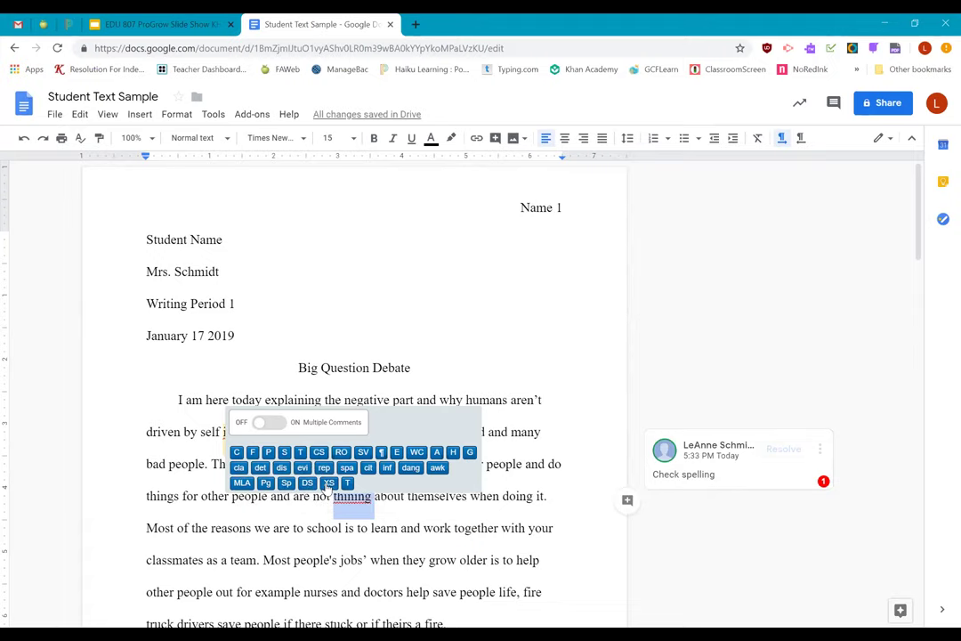
{"action": "left_click", "coordinate": [285, 454]}
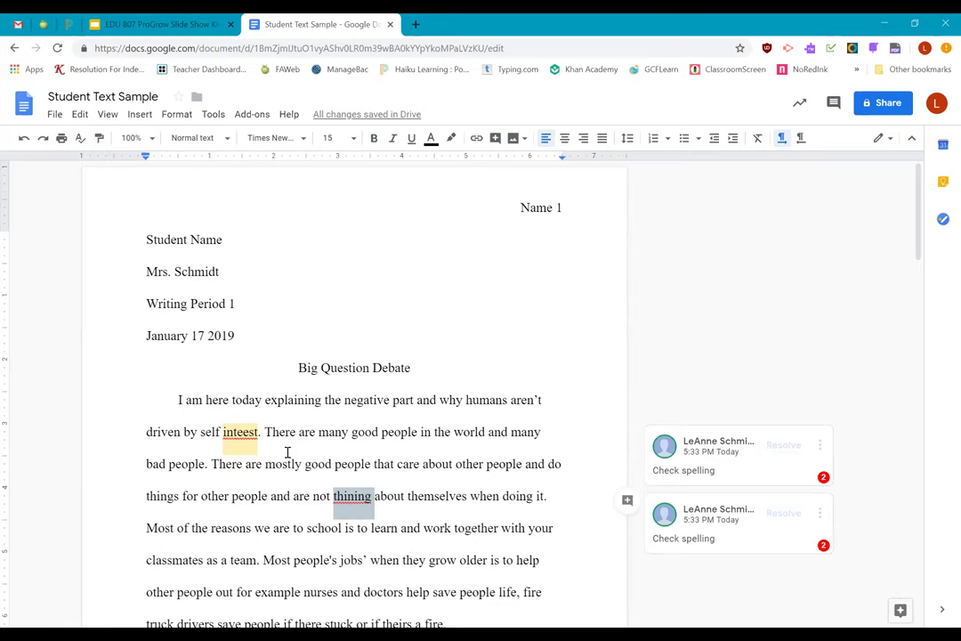
{"action": "scroll", "coordinate": [405, 552], "scroll_direction": "down", "scroll_amount": 1}
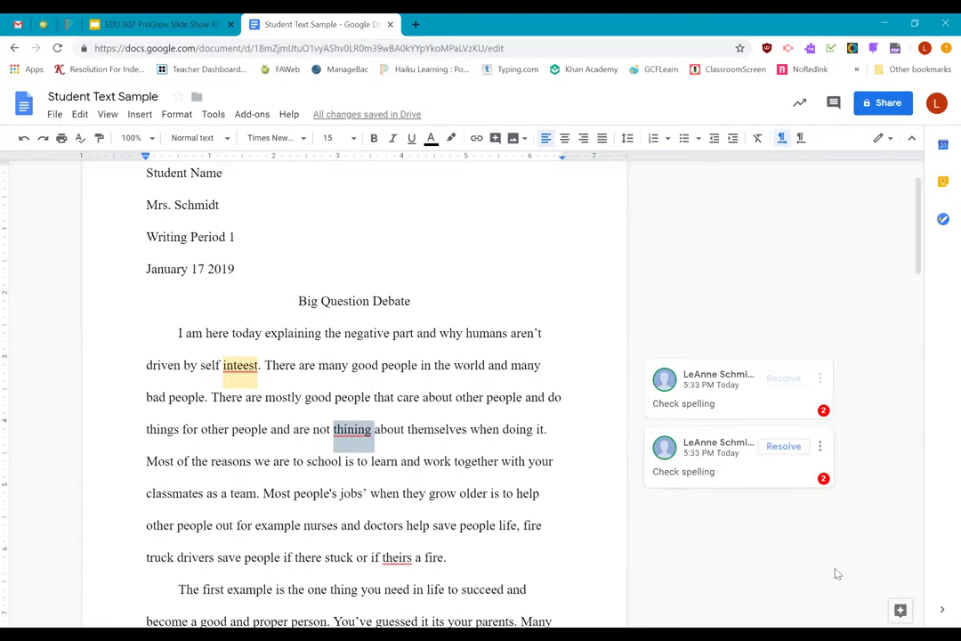
{"action": "double_click", "coordinate": [397, 558]}
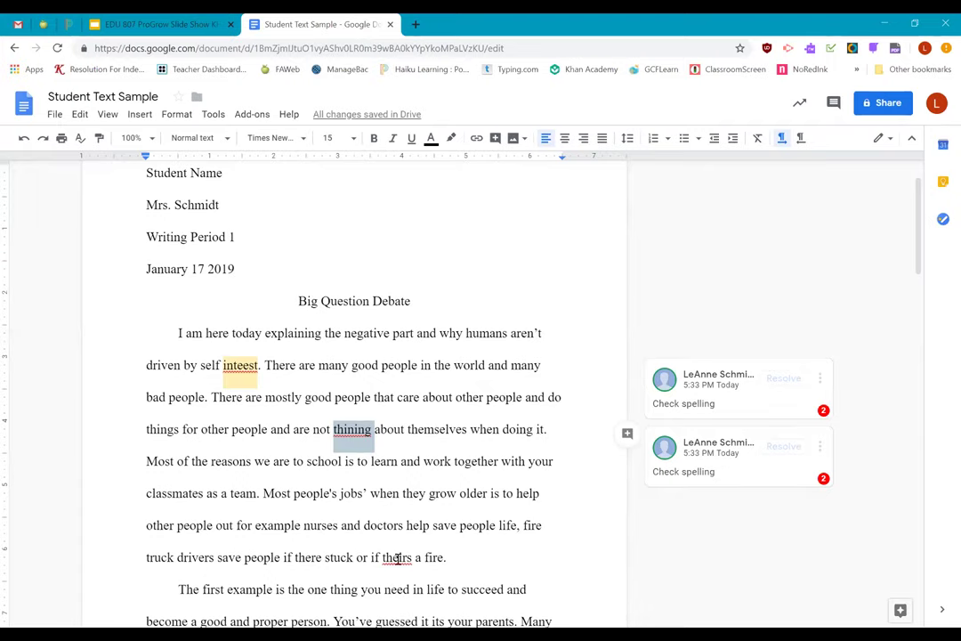
{"action": "left_click", "coordinate": [328, 518]}
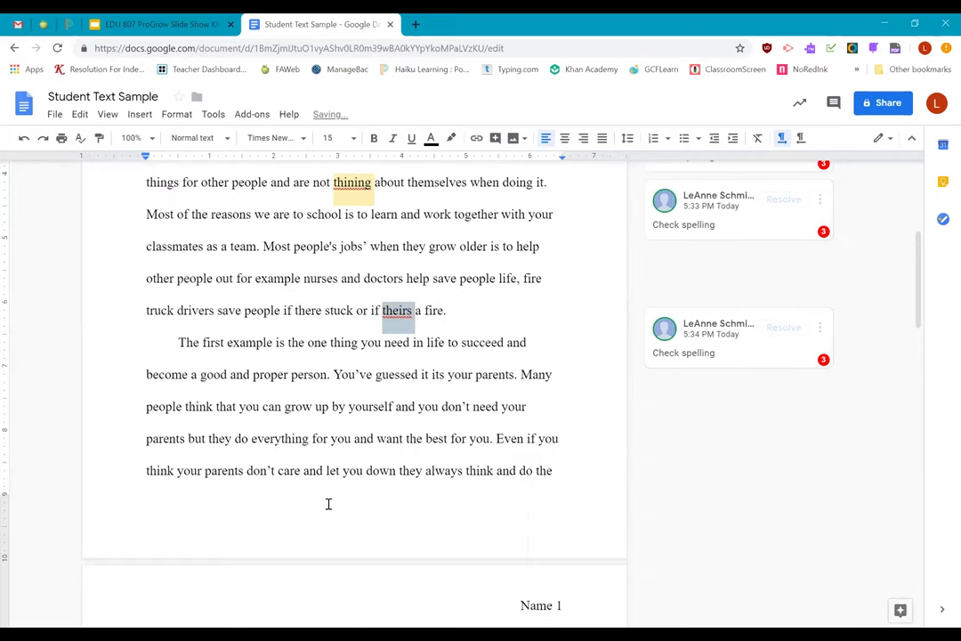
- Attach CheckMark's "Include assignment title" comment to the essay title "Big Question Debate"
{"action": "scroll", "coordinate": [326, 482], "scroll_direction": "down", "scroll_amount": 2}
{"action": "scroll", "coordinate": [344, 204], "scroll_direction": "up", "scroll_amount": 1}
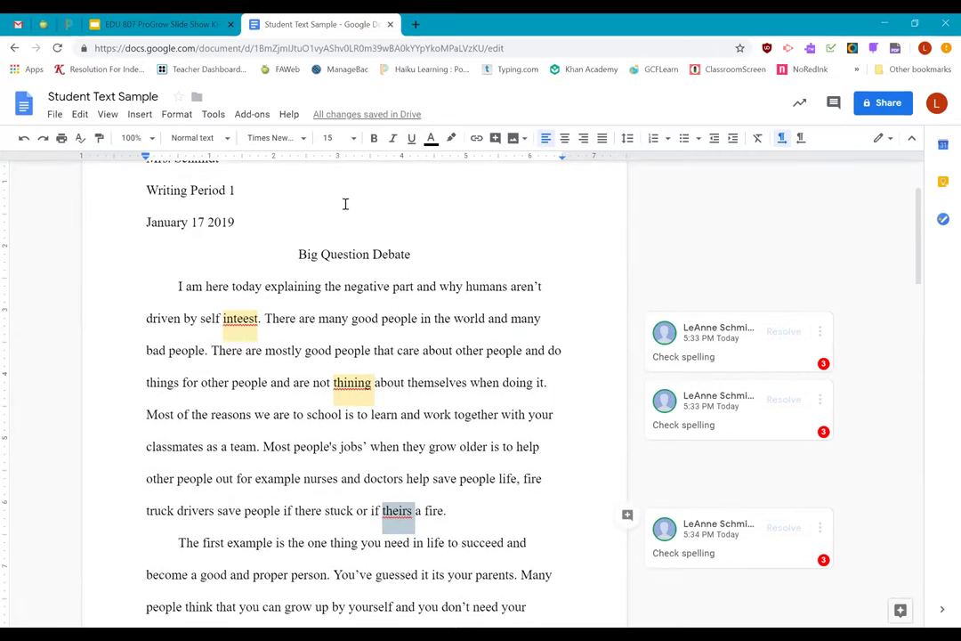
{"action": "left_click_drag", "start_coordinate": [300, 255], "coordinate": [410, 256]}
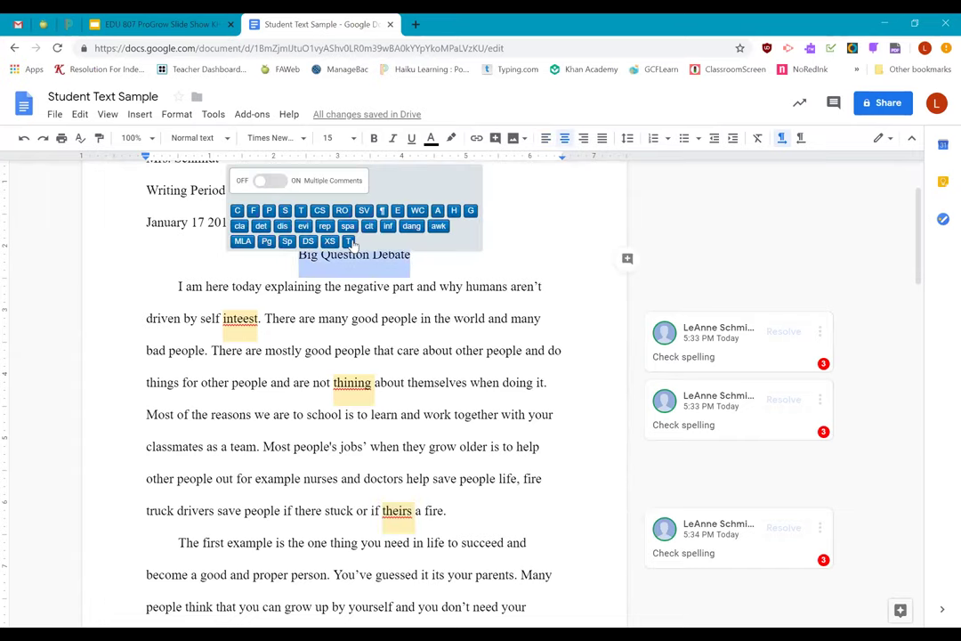
{"action": "left_click", "coordinate": [350, 241]}
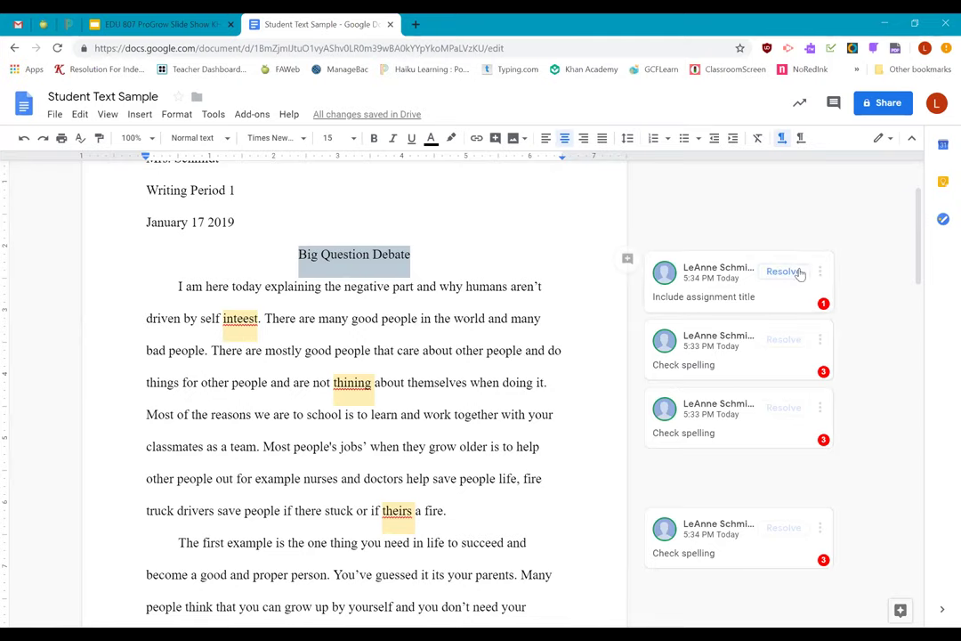
- Examine the abbreviations and their comment texts in the first row of the CheckMark class settings
{"action": "left_click", "coordinate": [831, 50]}
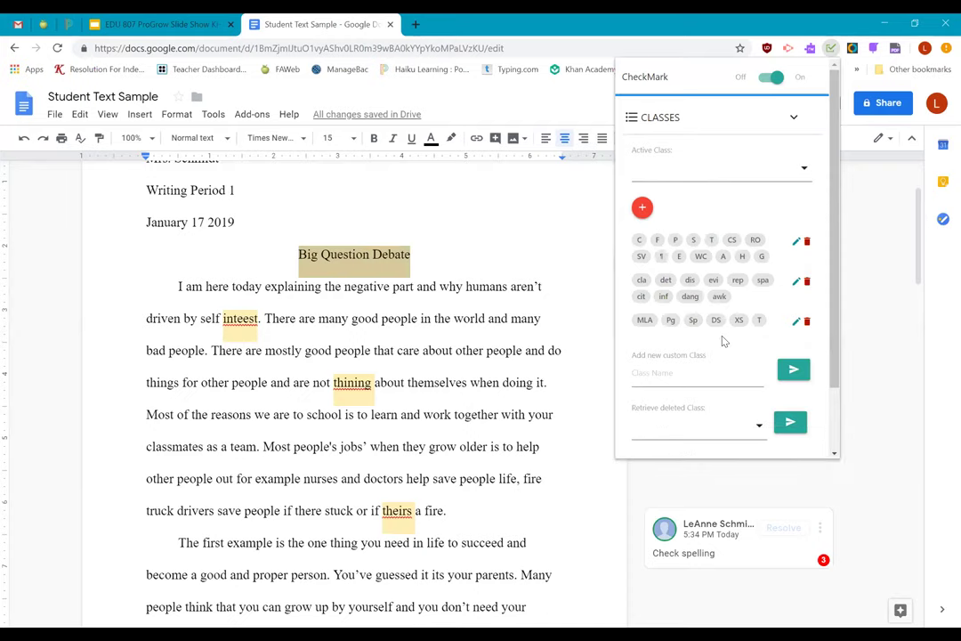
{"action": "left_click", "coordinate": [795, 243]}
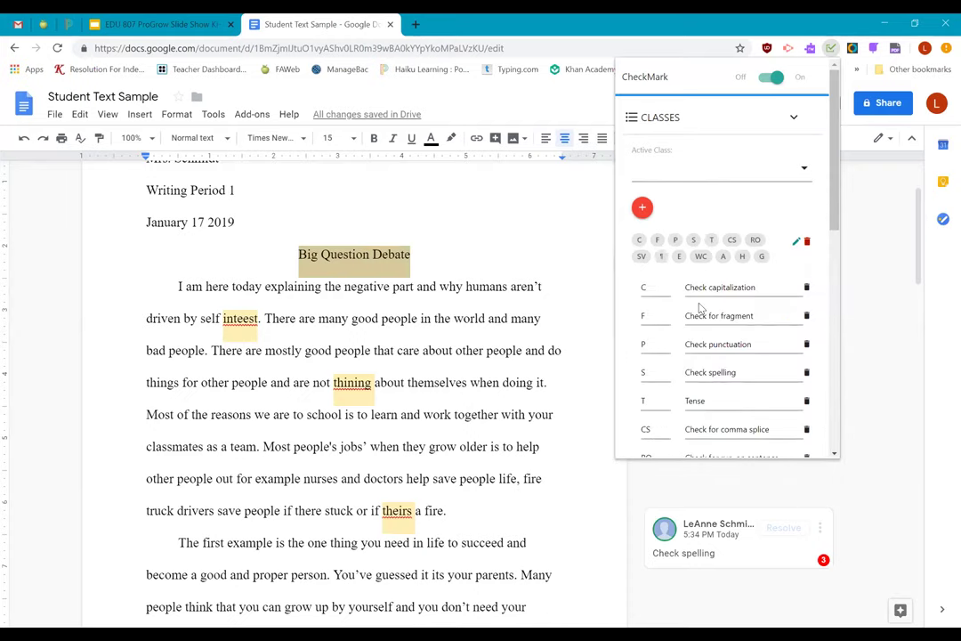
{"action": "scroll", "coordinate": [731, 403], "scroll_direction": "down", "scroll_amount": 3}
{"action": "scroll", "coordinate": [732, 405], "scroll_direction": "down", "scroll_amount": 2}
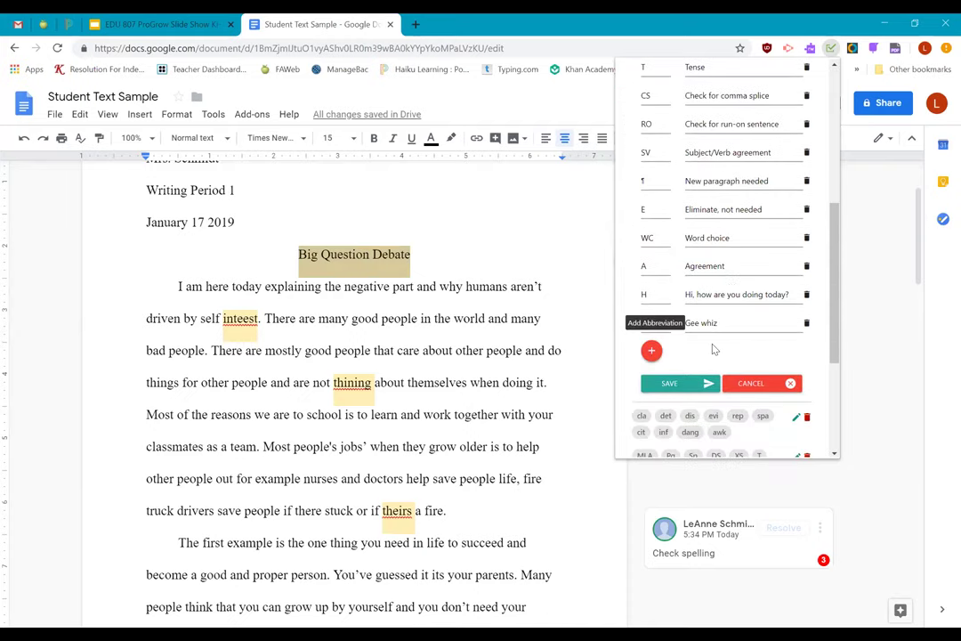
{"action": "scroll", "coordinate": [745, 342], "scroll_direction": "up", "scroll_amount": 1}
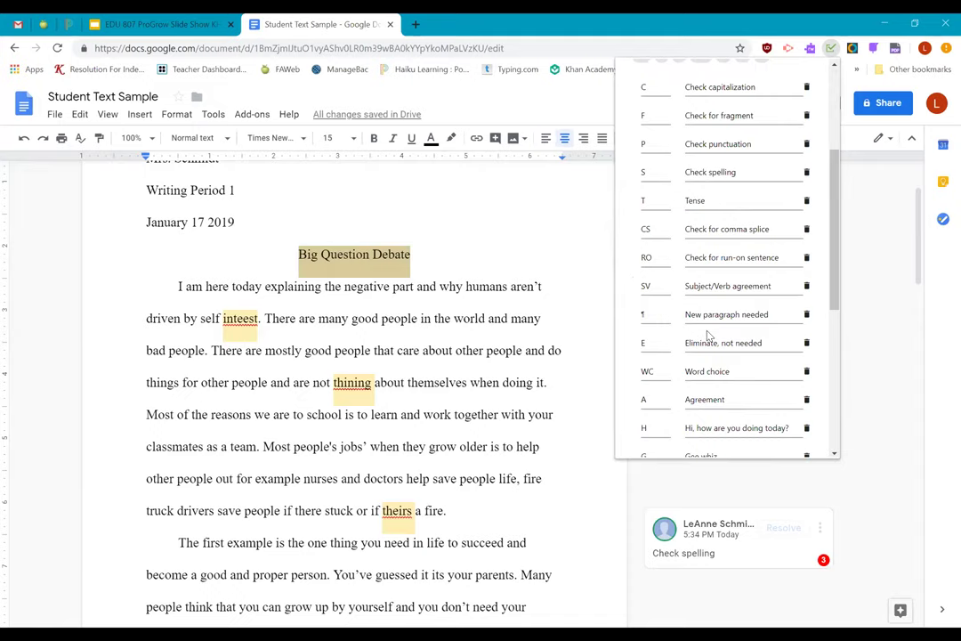
{"action": "left_click_drag", "start_coordinate": [778, 258], "coordinate": [728, 264]}
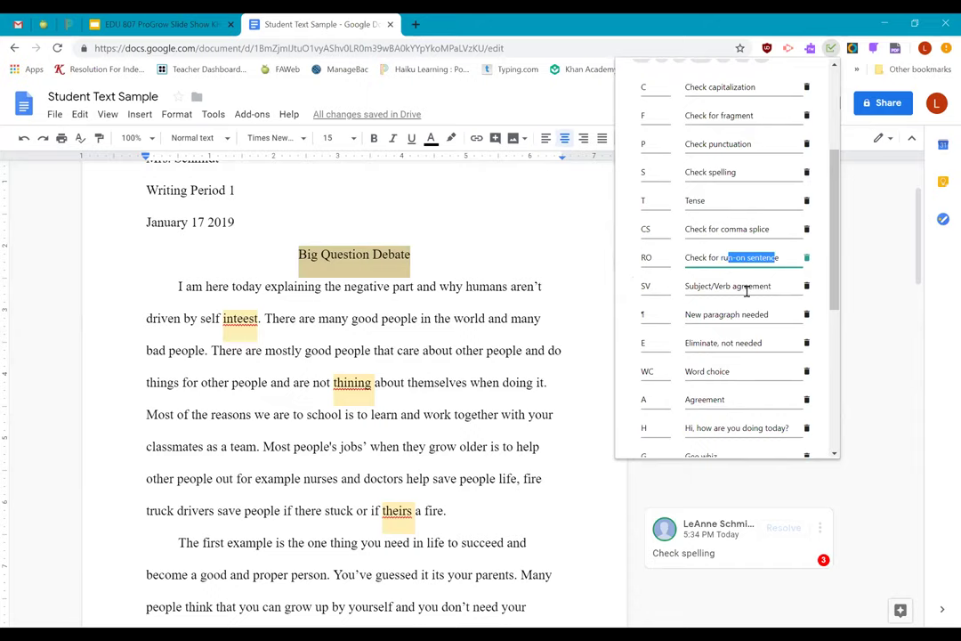
{"action": "left_click", "coordinate": [744, 286]}
{"action": "scroll", "coordinate": [704, 360], "scroll_direction": "up", "scroll_amount": 2}
{"action": "scroll", "coordinate": [704, 360], "scroll_direction": "down", "scroll_amount": 3}
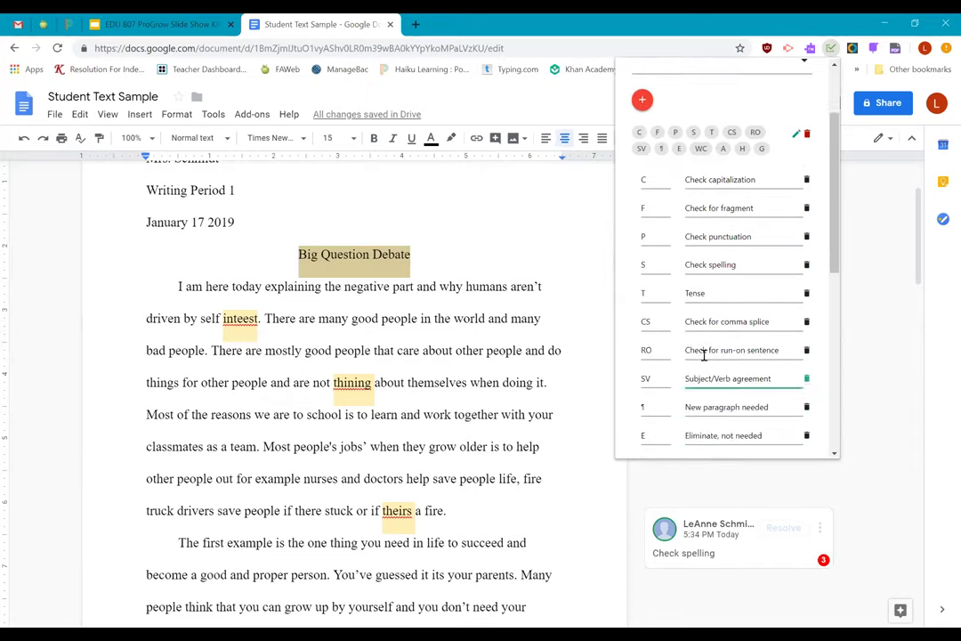
{"action": "scroll", "coordinate": [703, 361], "scroll_direction": "down", "scroll_amount": 2}
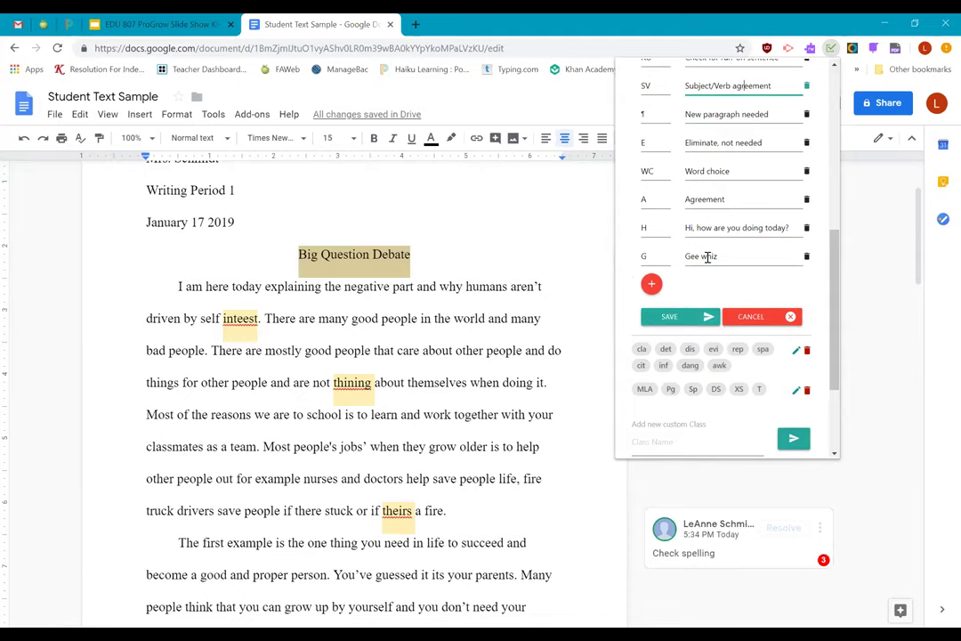
- Try removing the "Gee whiz" and "Hi, how are you doing today?" abbreviations from the first row, discarding the edits
{"action": "left_click", "coordinate": [808, 257]}
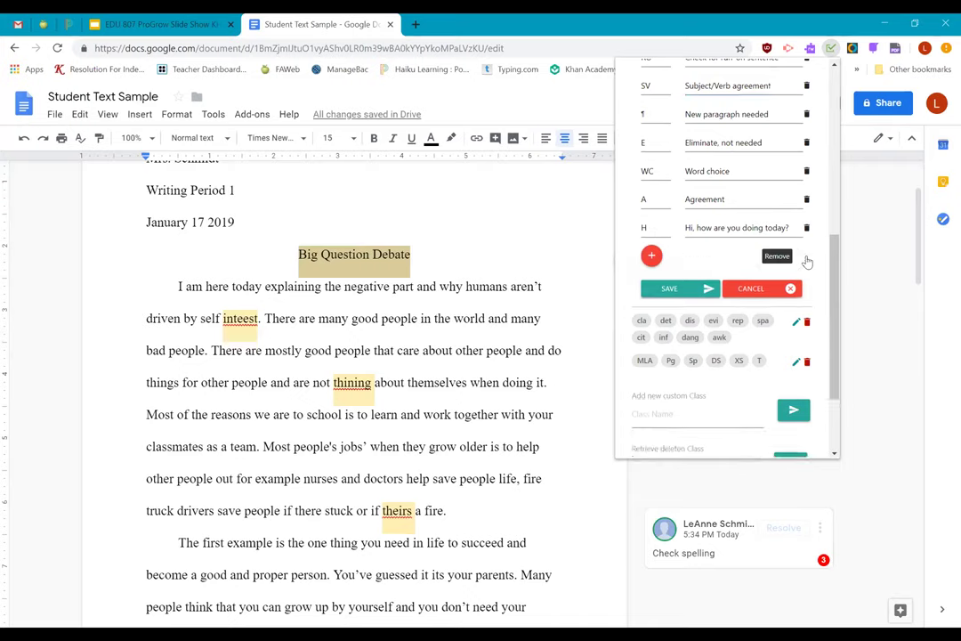
{"action": "left_click", "coordinate": [806, 229]}
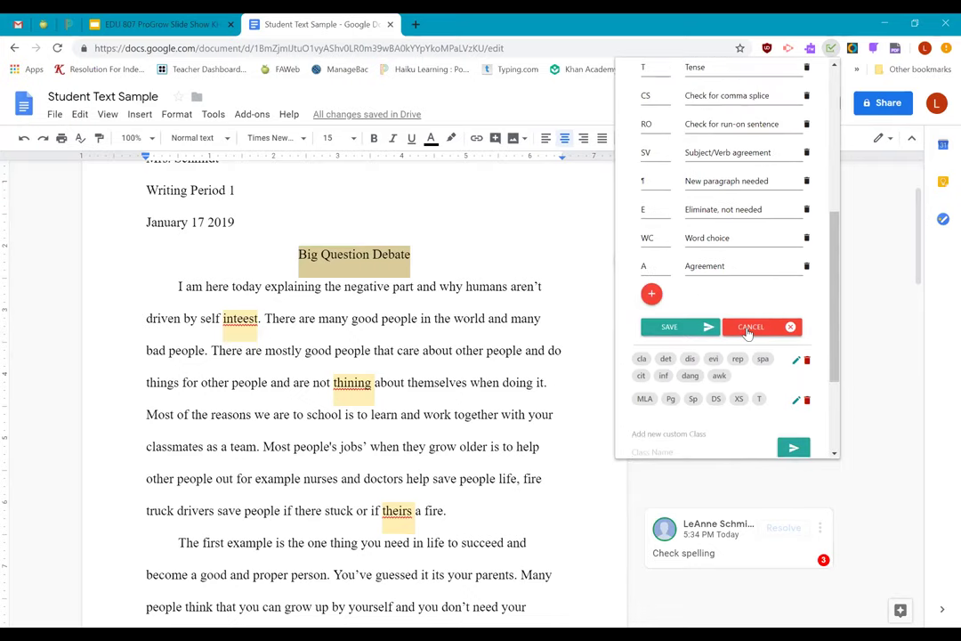
{"action": "left_click", "coordinate": [749, 328]}
{"action": "scroll", "coordinate": [754, 361], "scroll_direction": "up", "scroll_amount": 5}
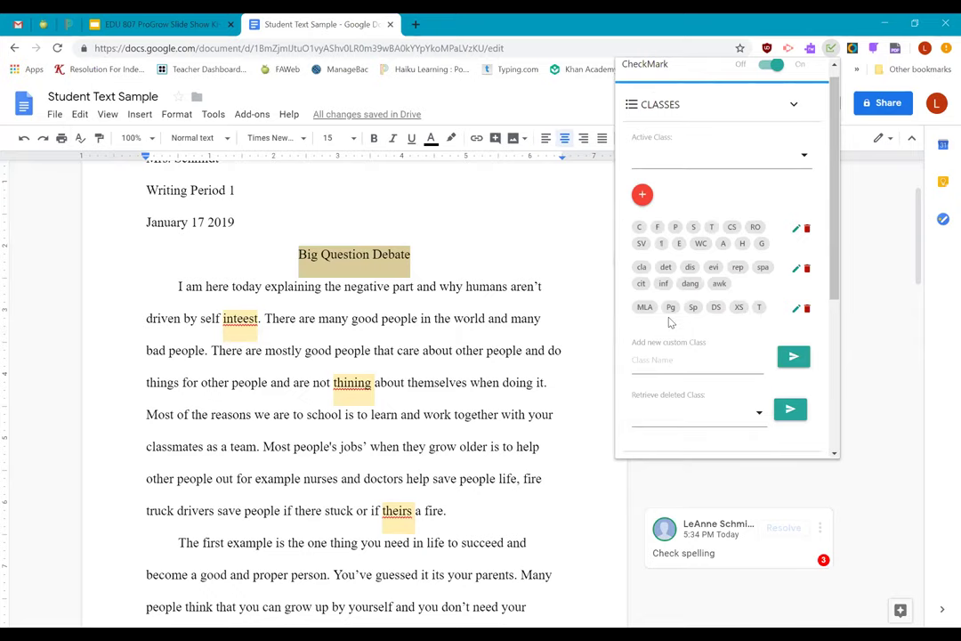
- Add a new empty abbreviation row in the CheckMark settings and open it for editing
{"action": "left_click", "coordinate": [643, 196]}
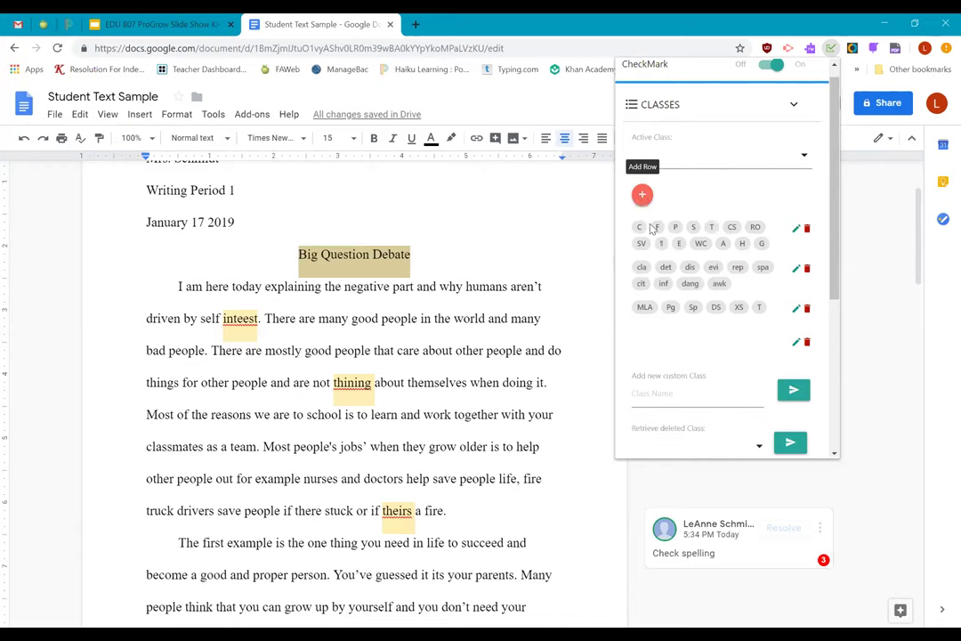
{"action": "left_click", "coordinate": [797, 341]}
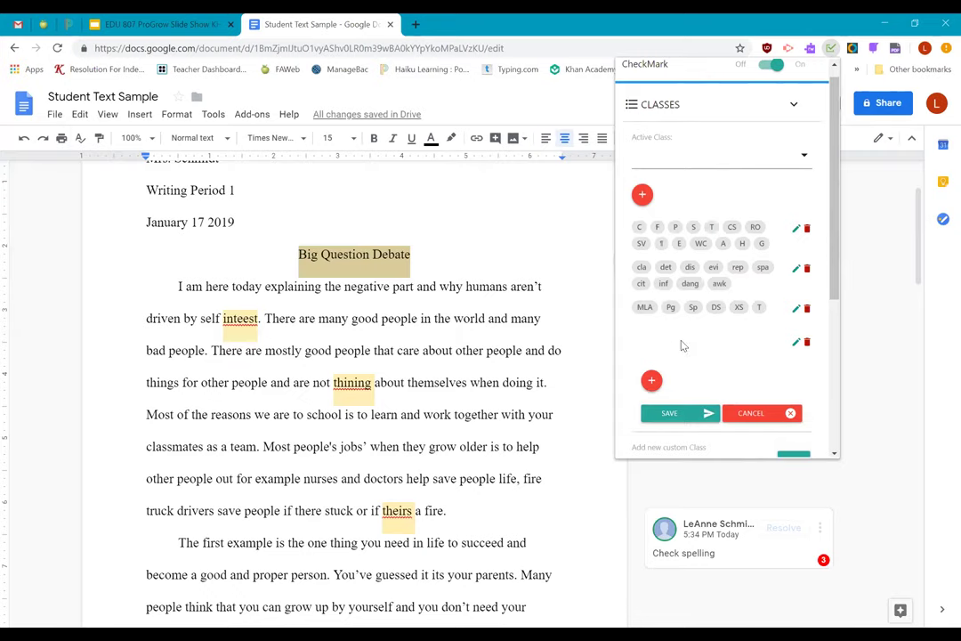
{"action": "scroll", "coordinate": [692, 369], "scroll_direction": "down", "scroll_amount": 2}
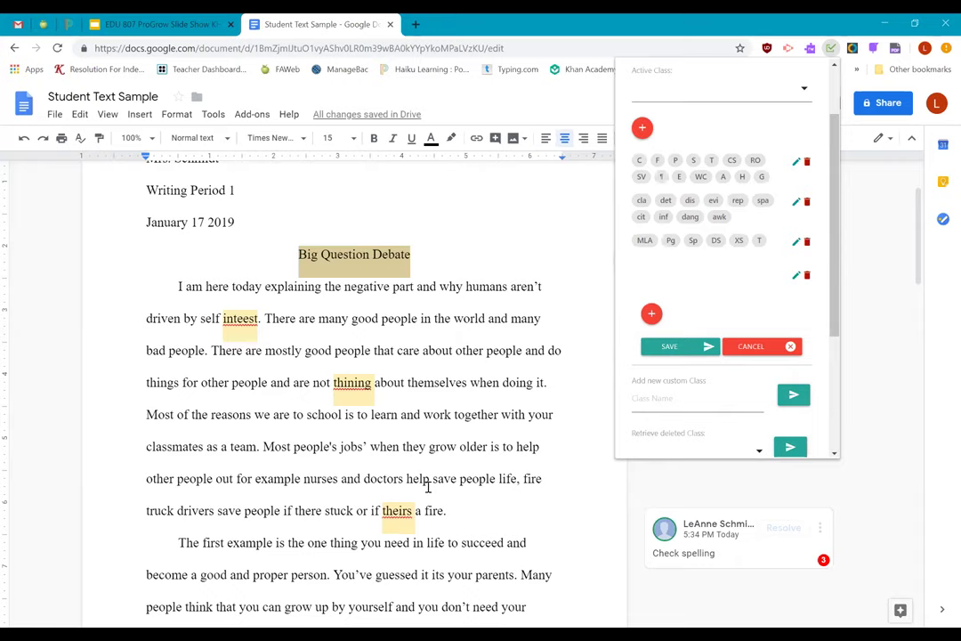
{"action": "scroll", "coordinate": [756, 329], "scroll_direction": "up", "scroll_amount": 2}
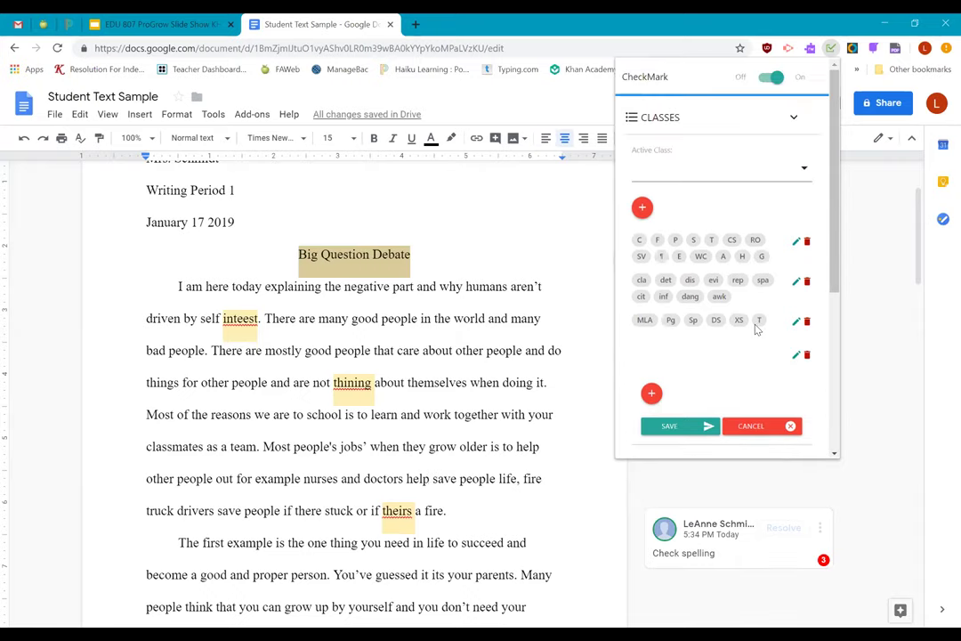
- Turn the CheckMark extension off and close its settings, placing the cursor at the end of the line before "truck"
{"action": "left_click", "coordinate": [775, 81]}
{"action": "left_click", "coordinate": [767, 82]}
{"action": "left_click", "coordinate": [767, 81]}
{"action": "left_click", "coordinate": [806, 492]}
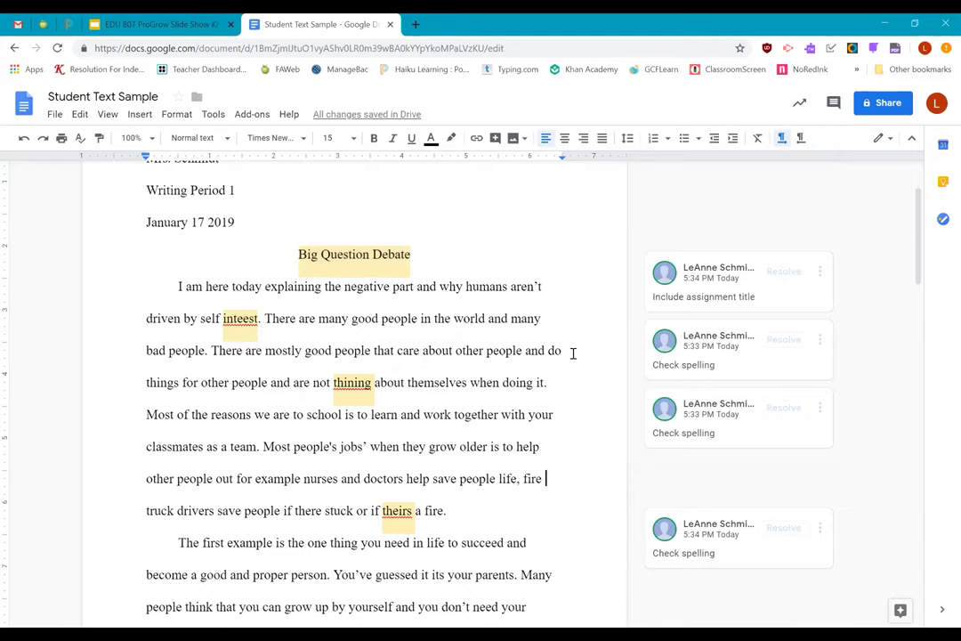
- Comment on the word "truck", mentioning the teacher's e-mail with "Please fix this.", and assign the comment to that account
{"action": "left_click", "coordinate": [494, 138]}
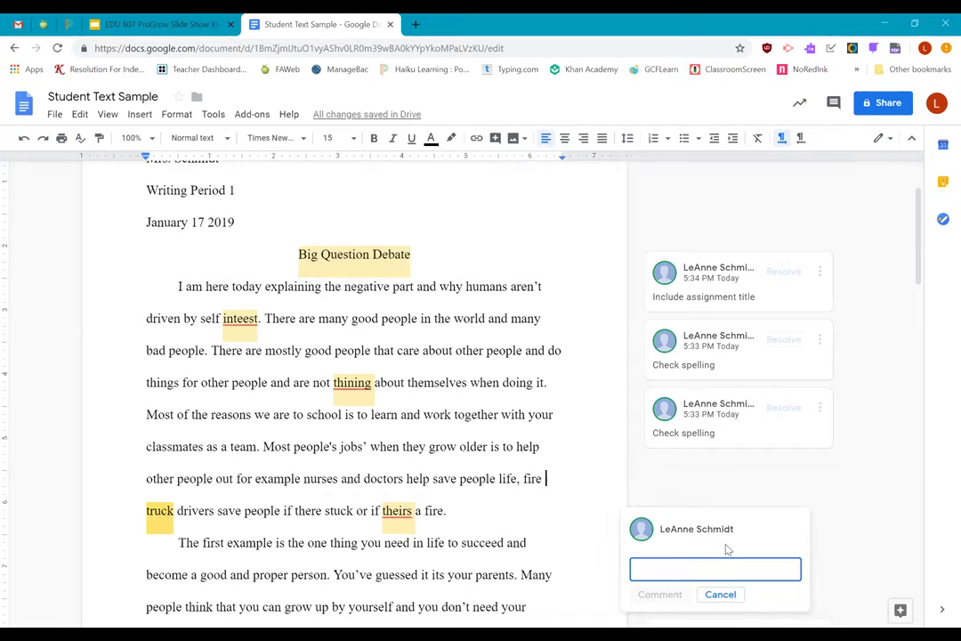
{"action": "type", "text": "+"}
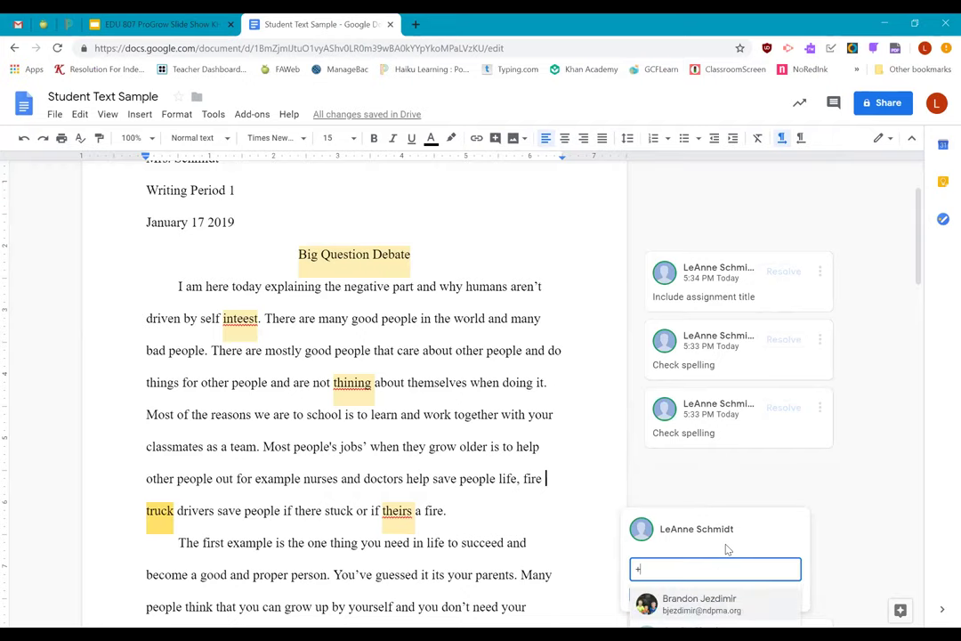
{"action": "type", "text": "l"}
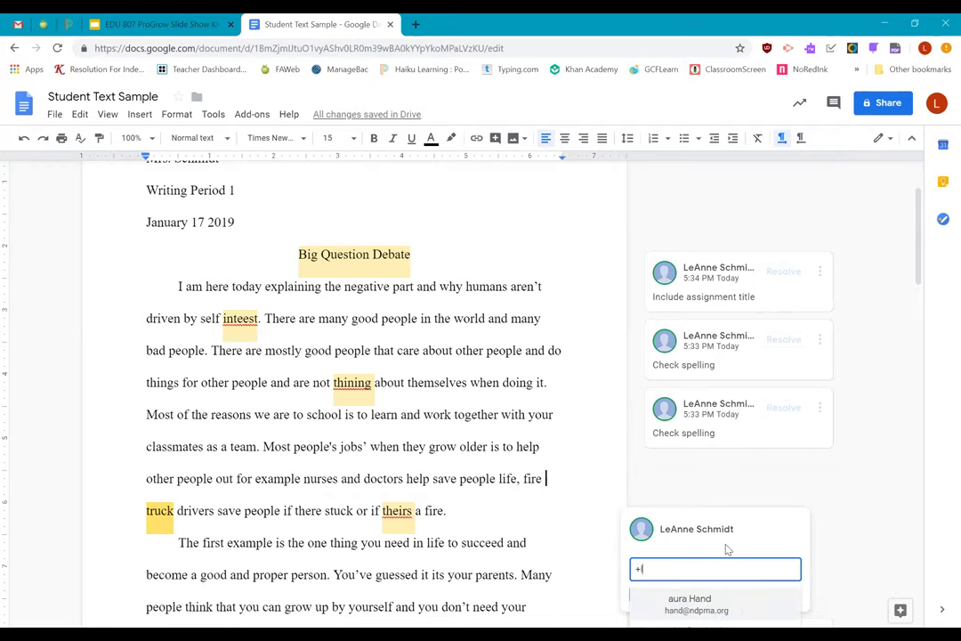
{"action": "type", "text": "s"}
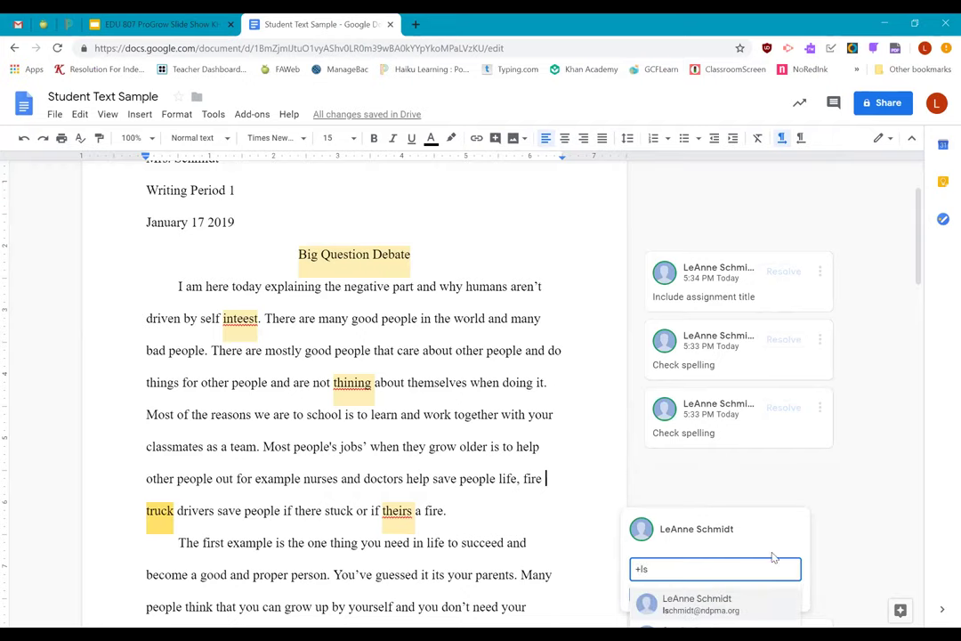
{"action": "left_click", "coordinate": [712, 599]}
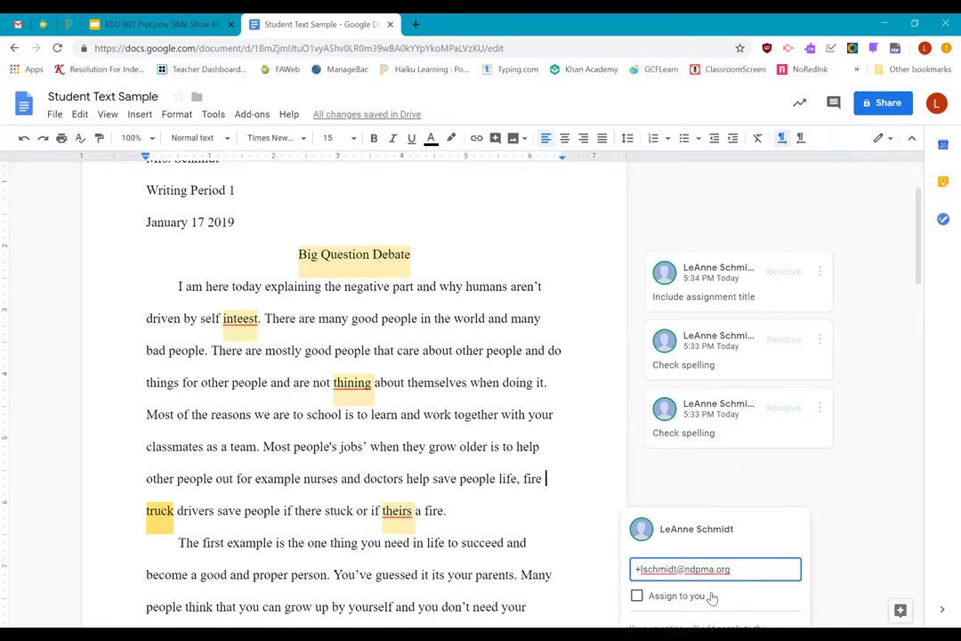
{"action": "type", "text": "Please fix this."}
{"action": "left_click", "coordinate": [638, 595]}
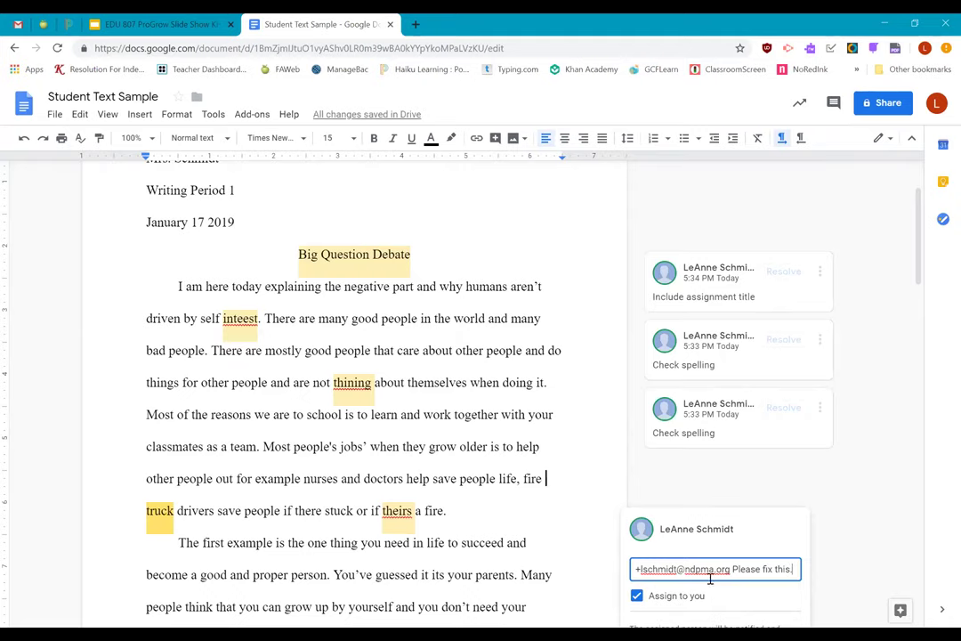
{"action": "left_click", "coordinate": [653, 589]}
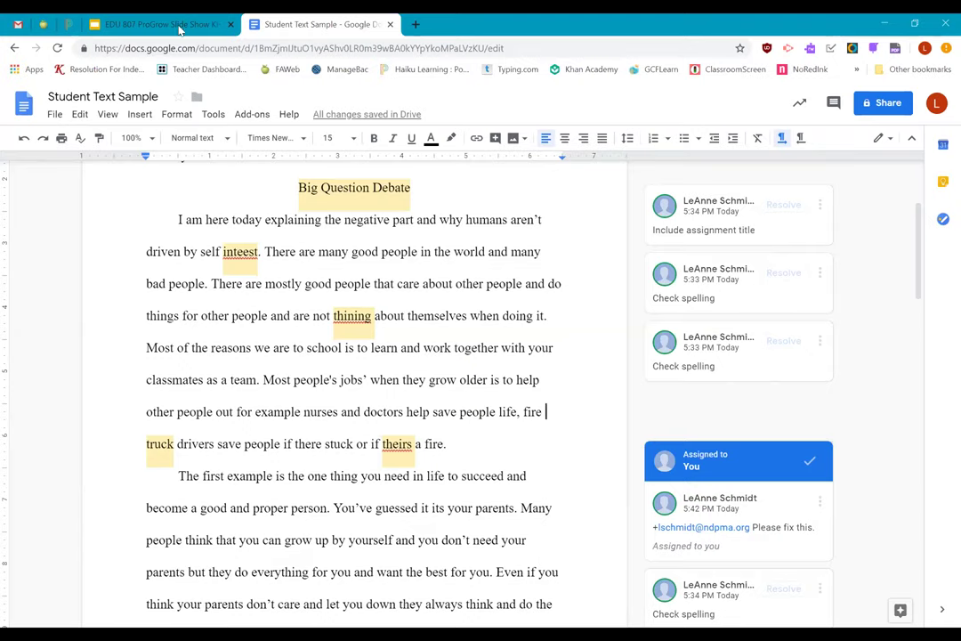
- Switch to the EDU 807 ProGrow slide show, present it from slide 19 and advance to the "Student Data Security" slide
{"action": "left_click", "coordinate": [149, 24]}
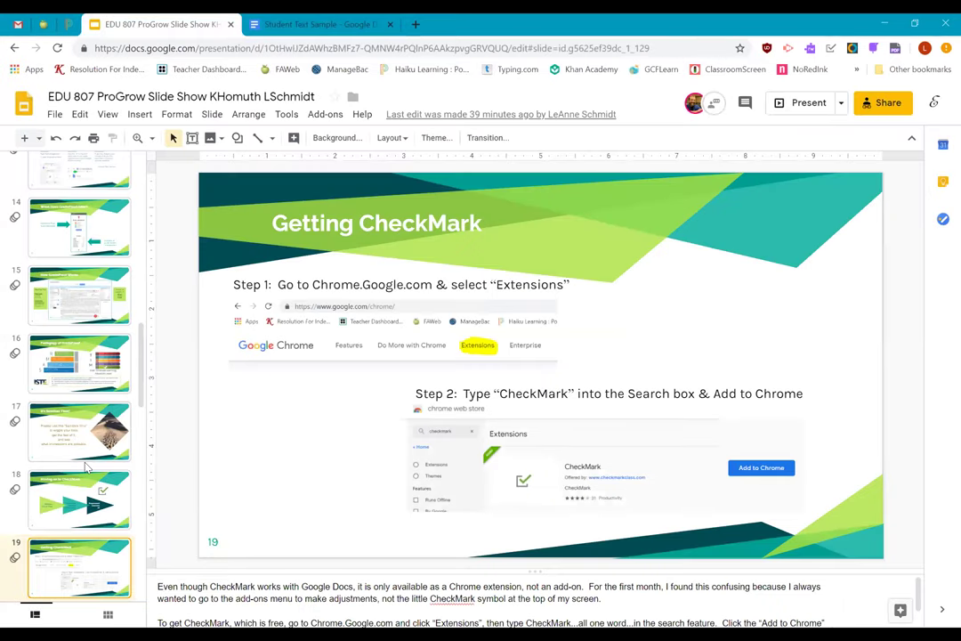
{"action": "scroll", "coordinate": [86, 465], "scroll_direction": "down", "scroll_amount": 1}
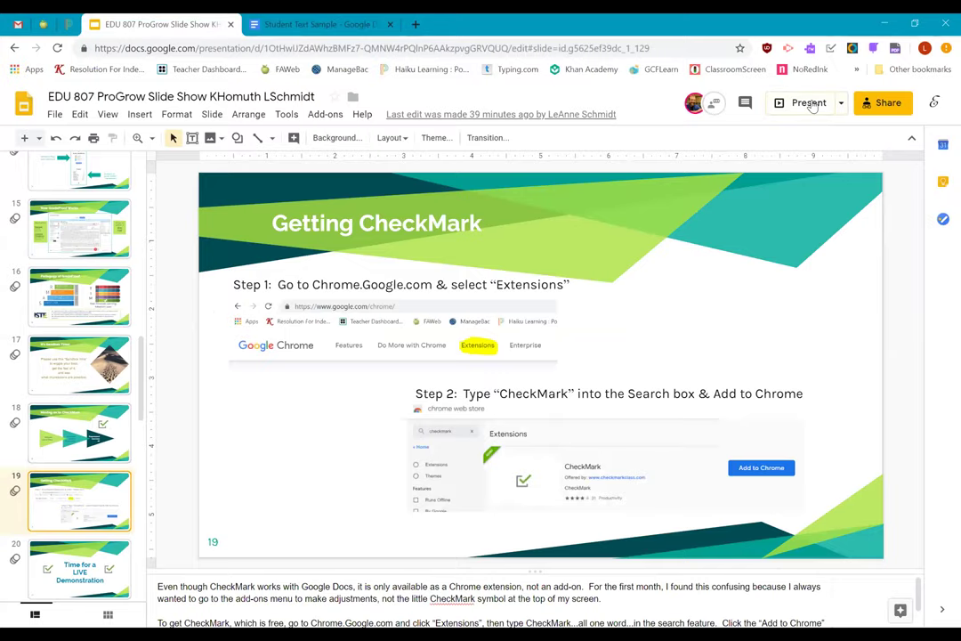
{"action": "left_click", "coordinate": [785, 101]}
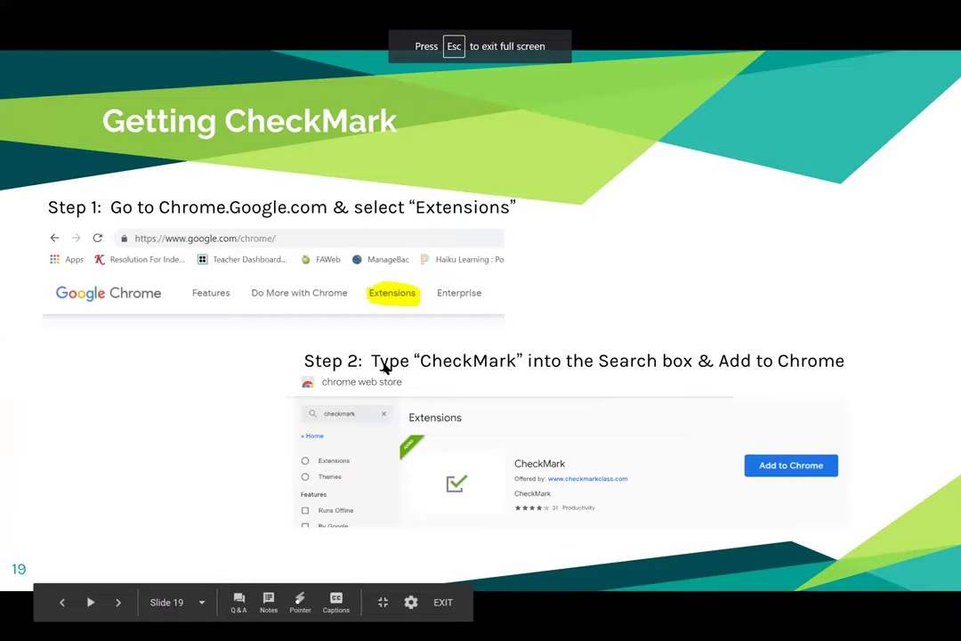
{"action": "key", "text": "Right"}
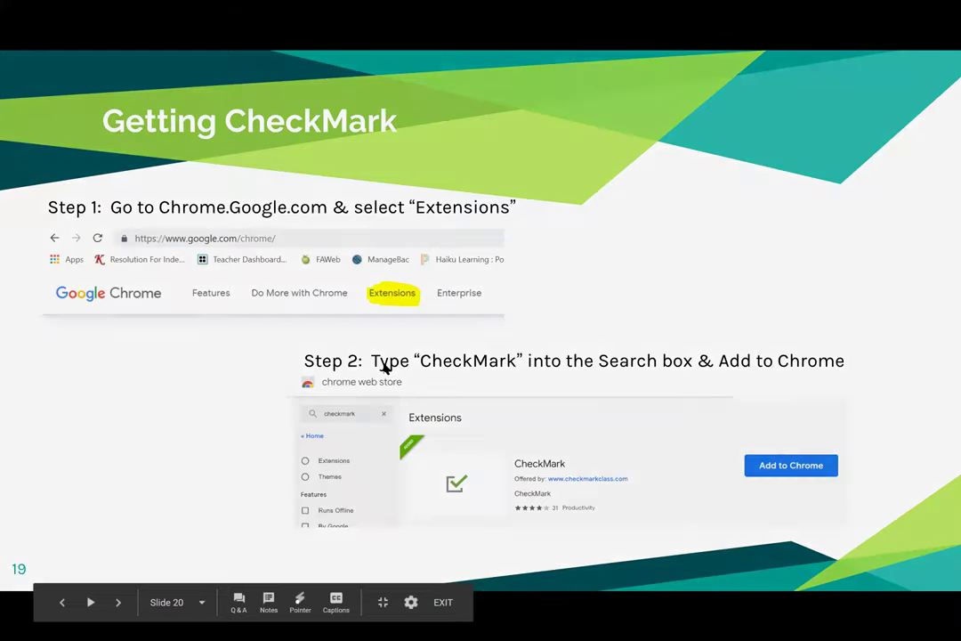
{"action": "key", "text": "Right"}
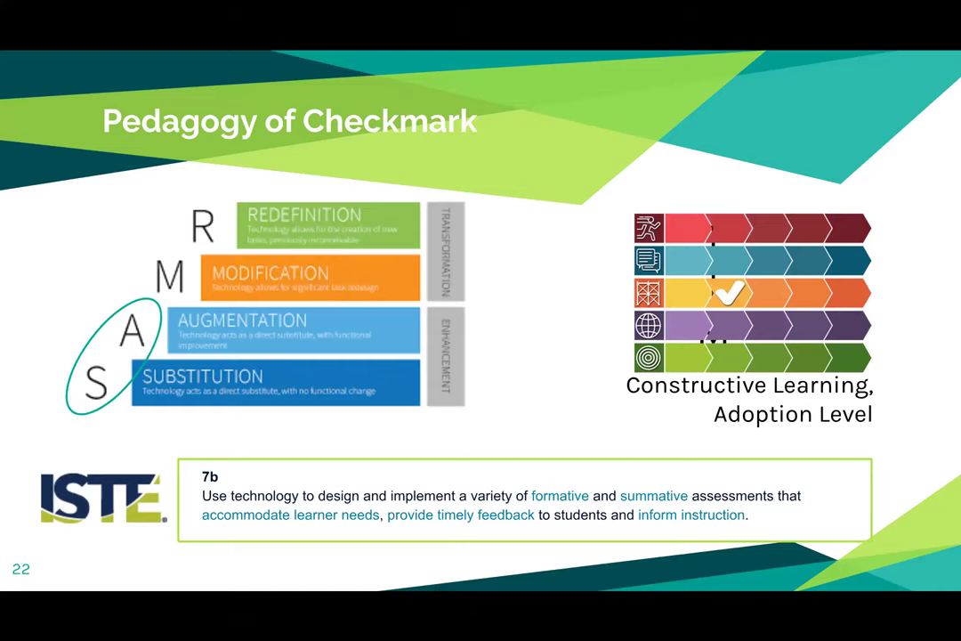
{"action": "key", "text": "Right"}
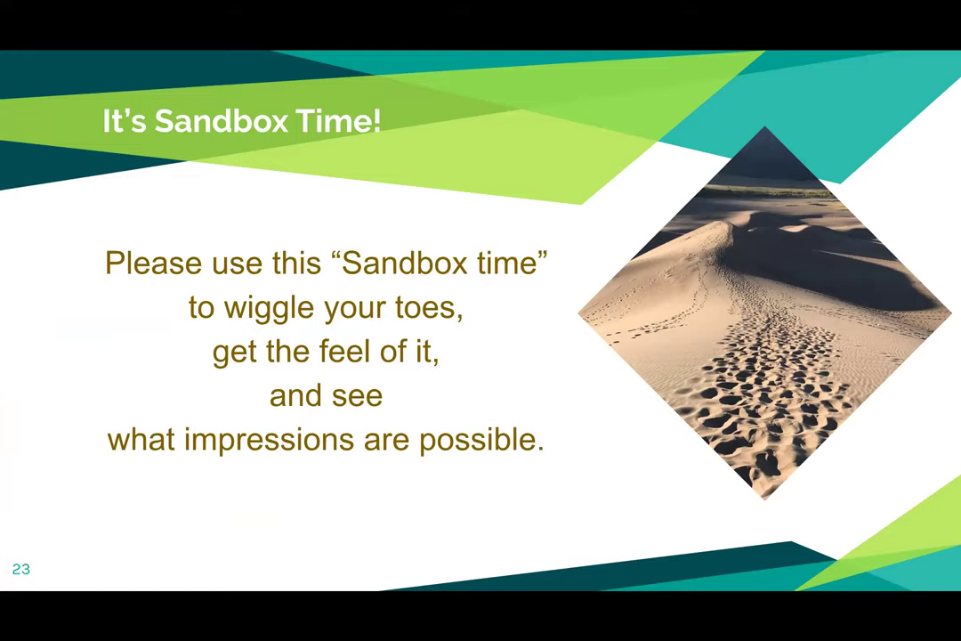
{"action": "key", "text": "Right"}
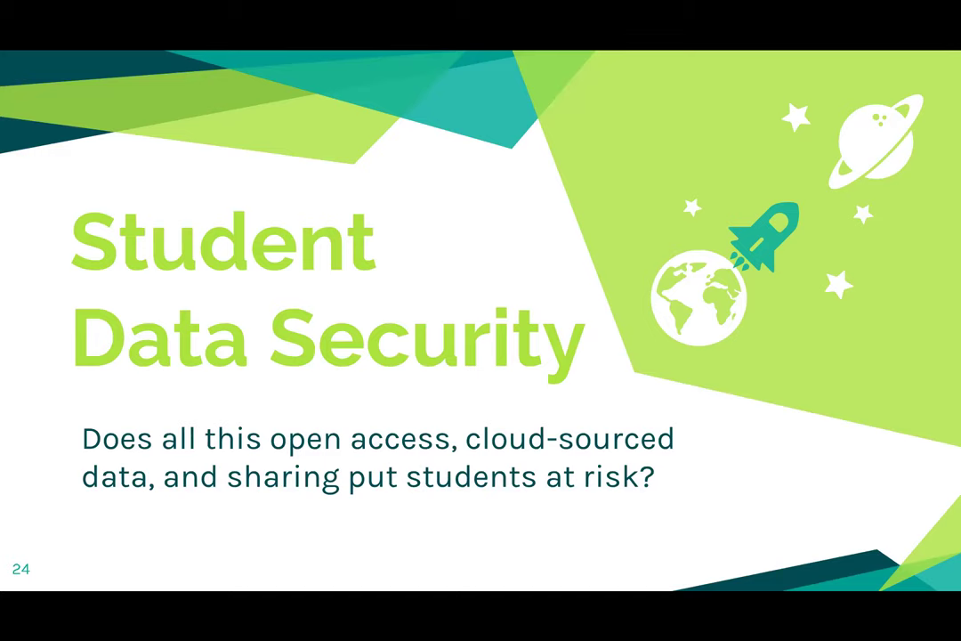
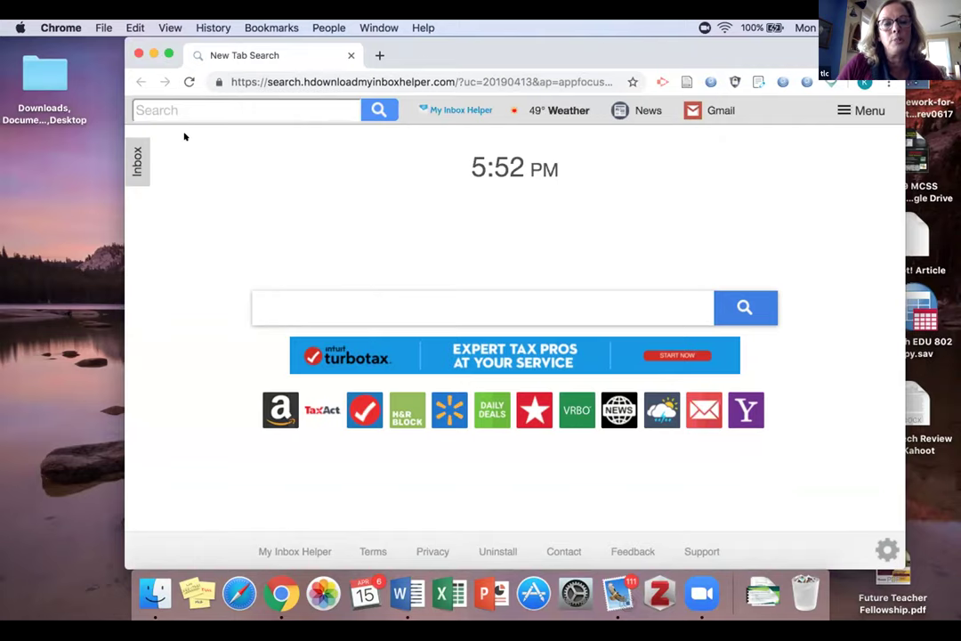
- Open Google Sheets through a web search for "google docs" and create a blank spreadsheet
{"action": "left_click", "coordinate": [167, 53]}
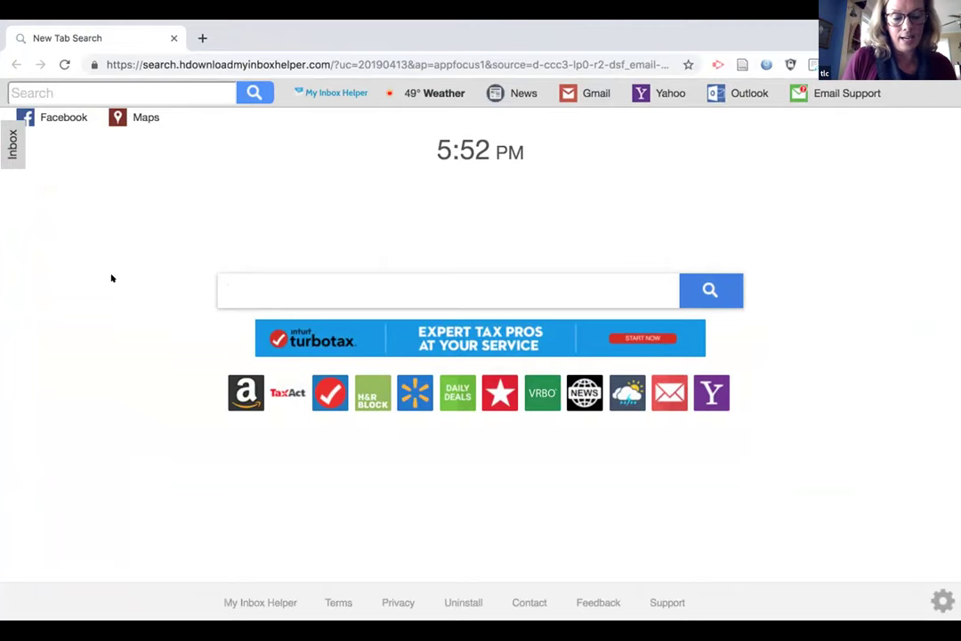
{"action": "type", "text": "googl"}
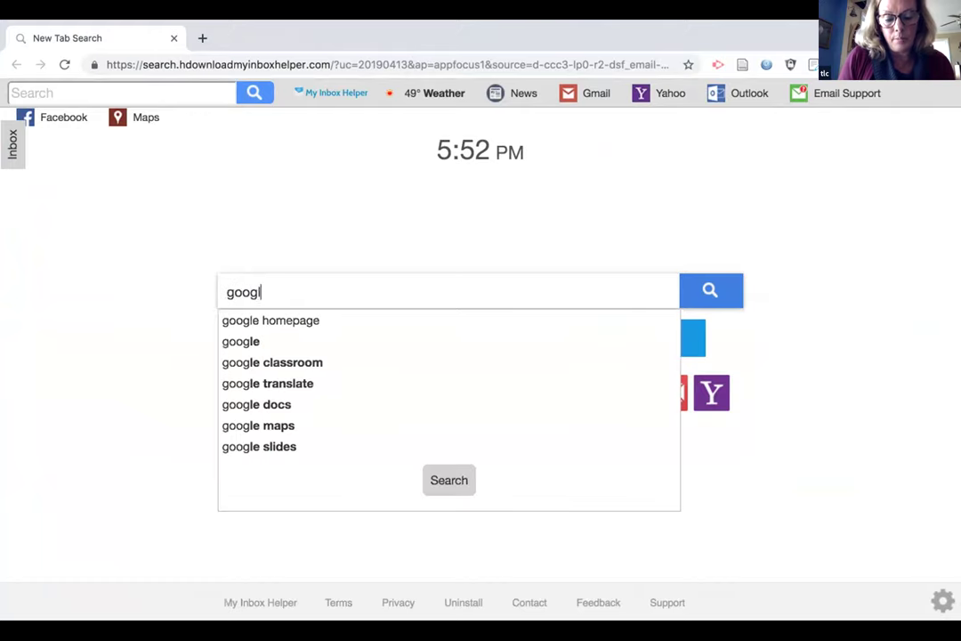
{"action": "type", "text": "e docs"}
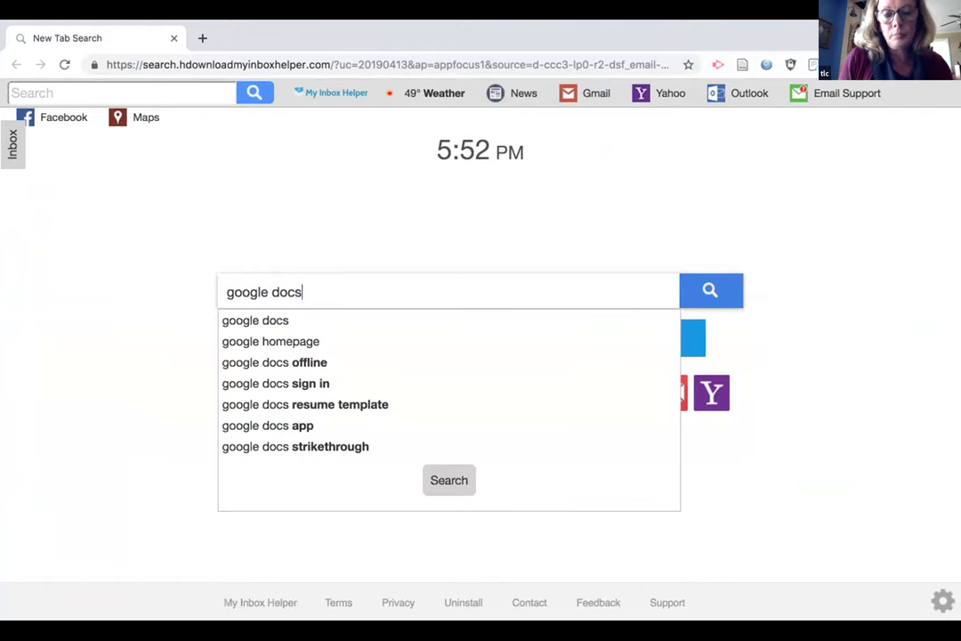
{"action": "key", "text": "Return"}
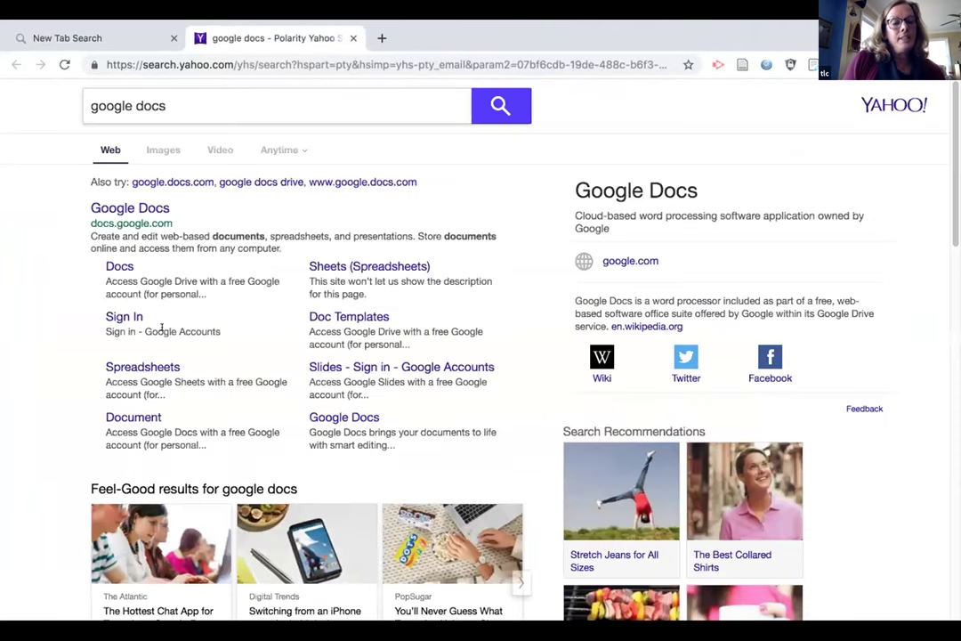
{"action": "left_click", "coordinate": [162, 364]}
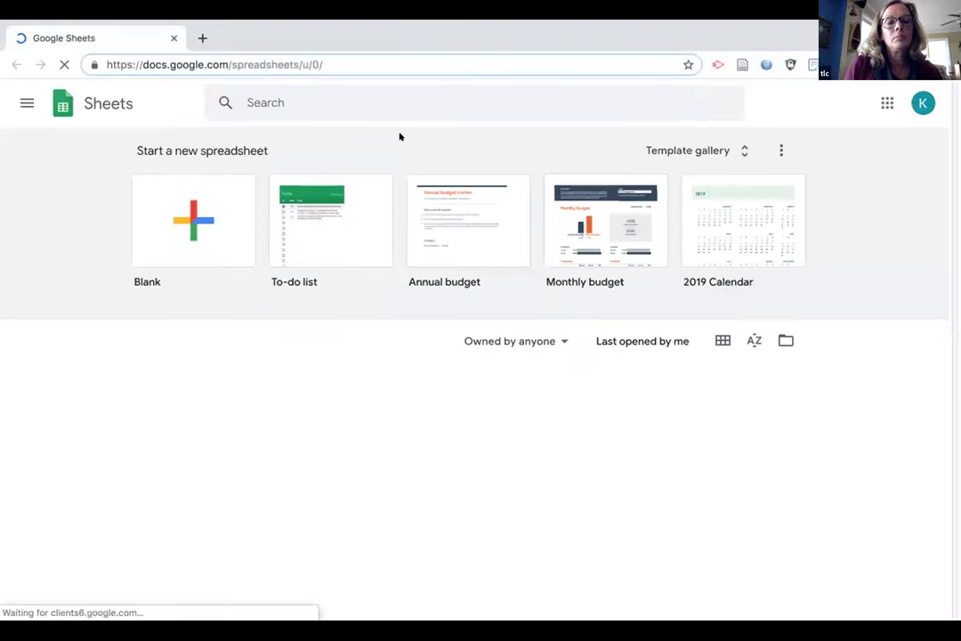
{"action": "left_click", "coordinate": [243, 209]}
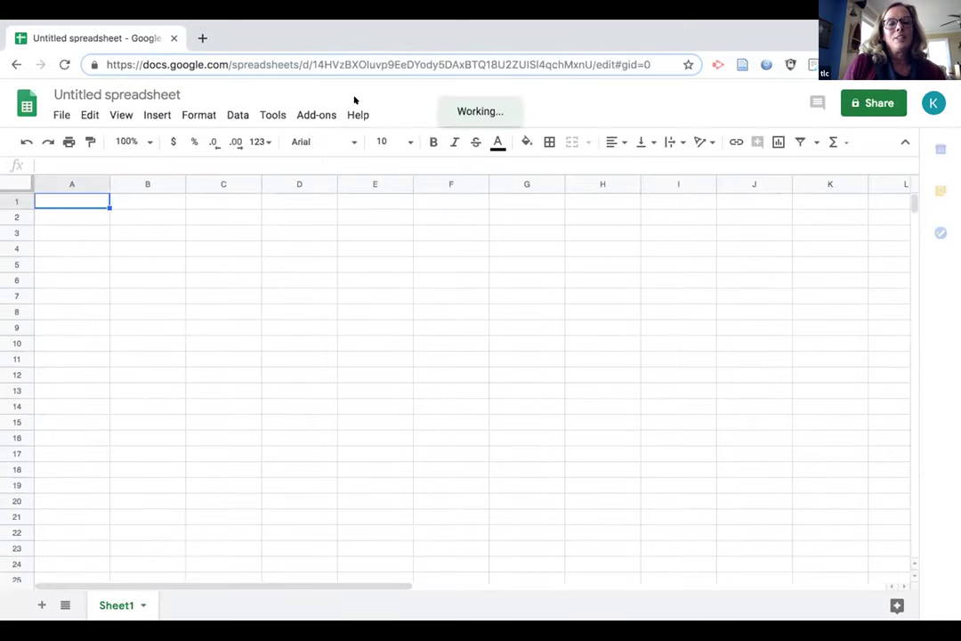
- View the catalogue of available add-ons for the spreadsheet and close it
{"action": "left_click", "coordinate": [319, 113]}
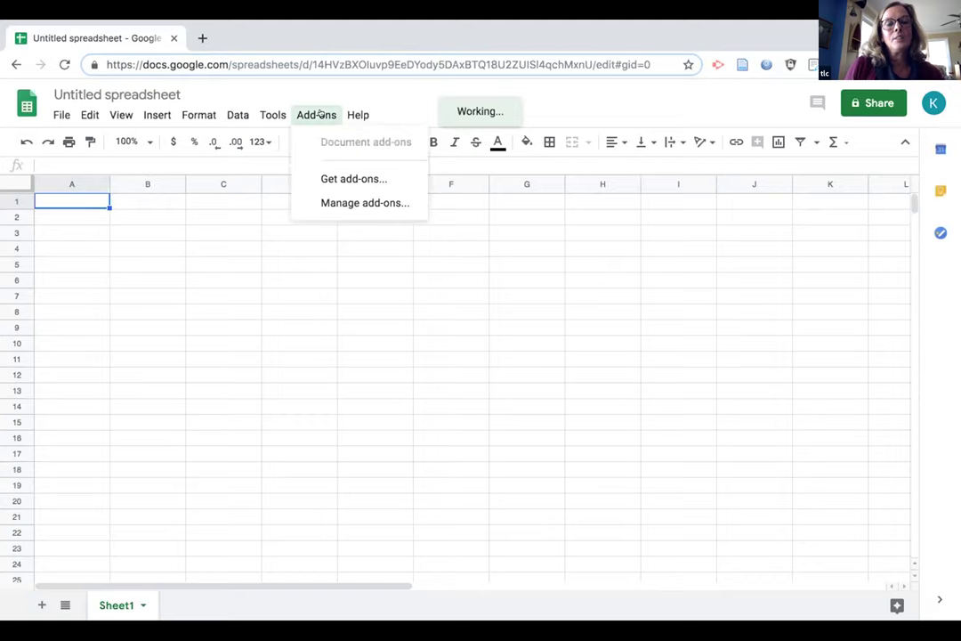
{"action": "left_click", "coordinate": [349, 177]}
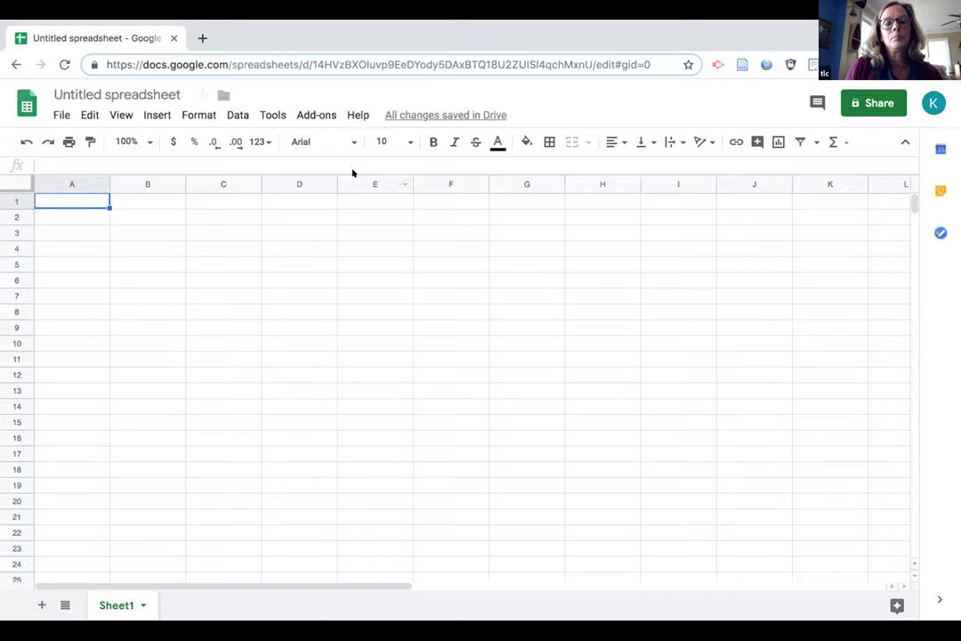
{"action": "left_click", "coordinate": [317, 115]}
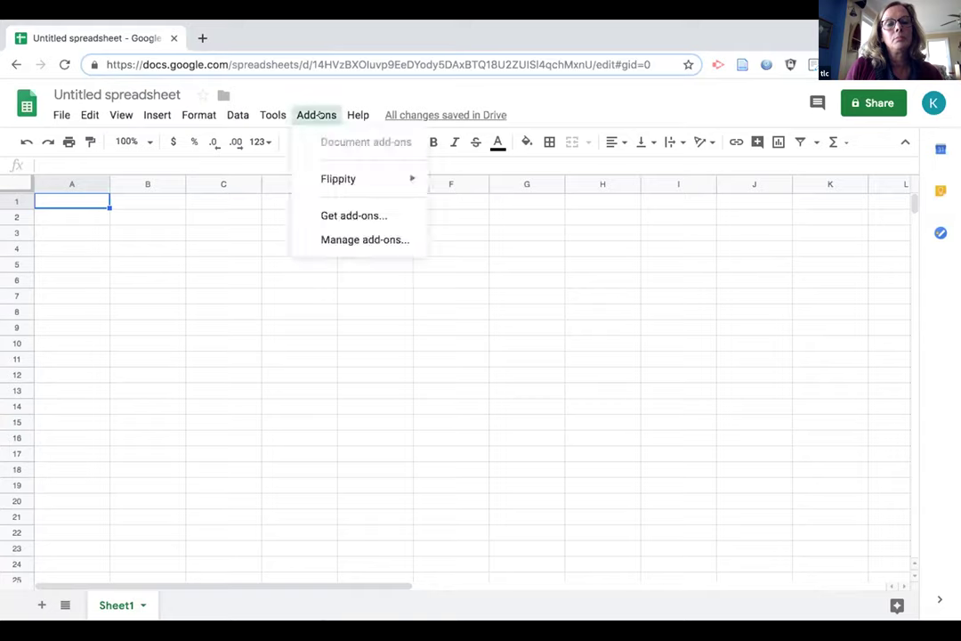
{"action": "left_click", "coordinate": [367, 216]}
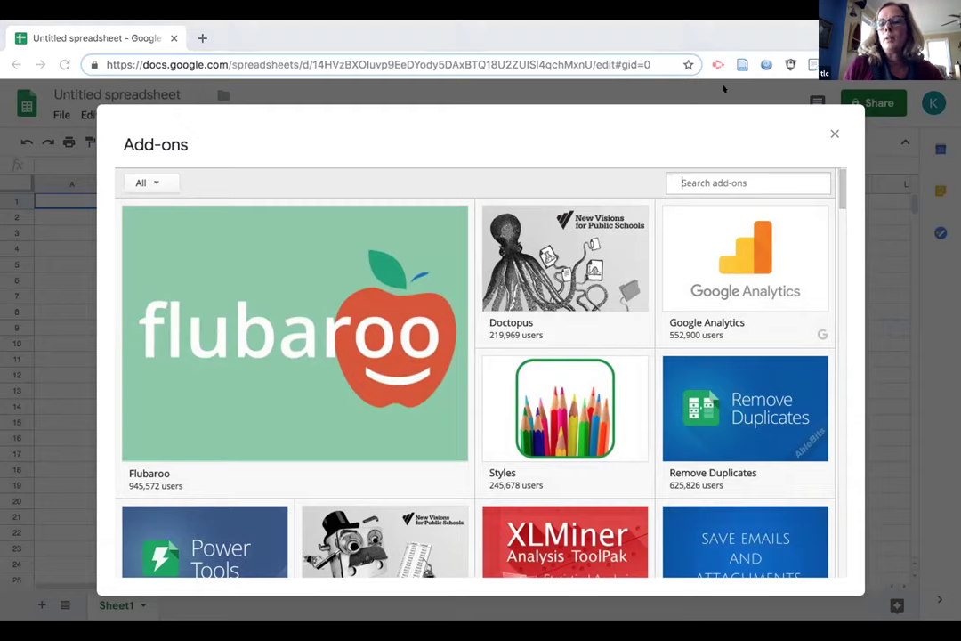
{"action": "left_click", "coordinate": [832, 134]}
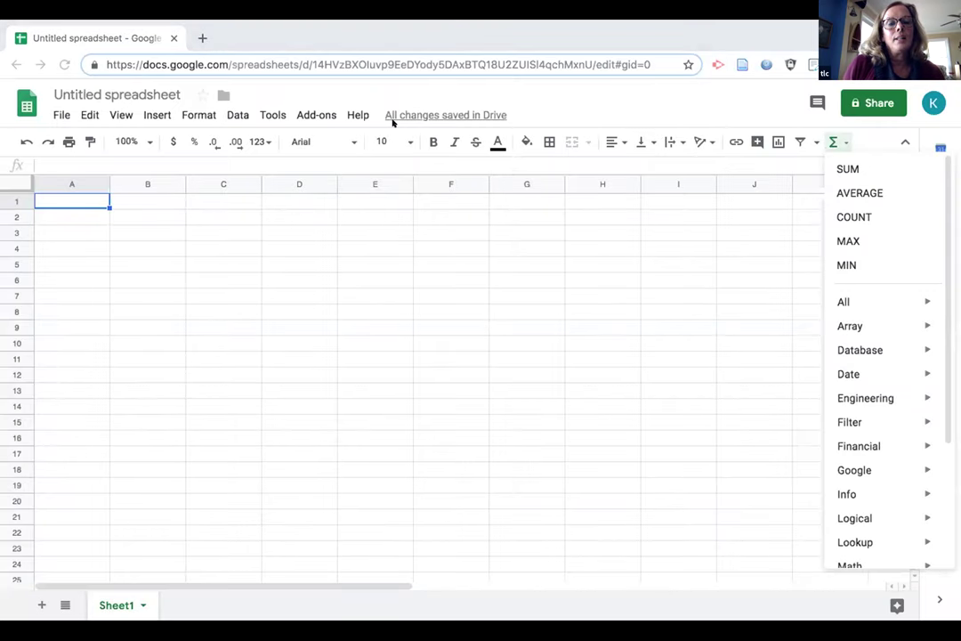
- Browse Flippity's templates from Flashcards to the Random Name Picker and open that template's demo
{"action": "left_click", "coordinate": [318, 115]}
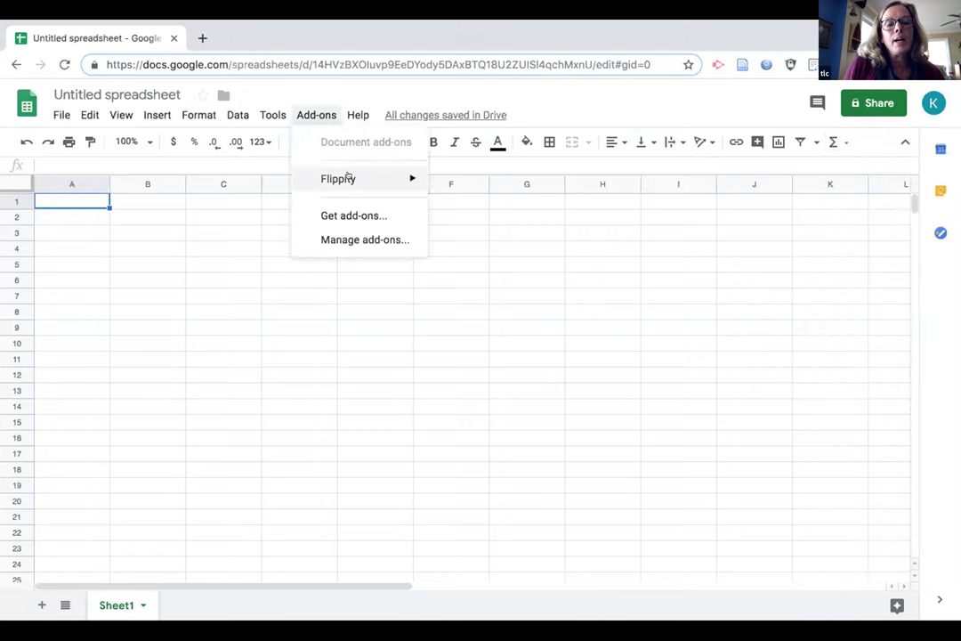
{"action": "mouse_move", "coordinate": [347, 177]}
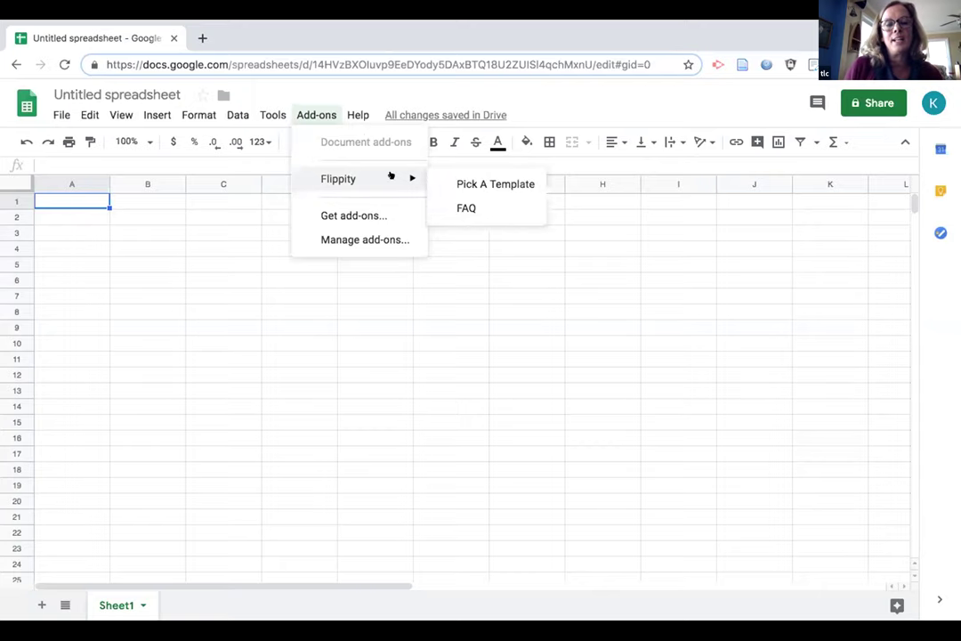
{"action": "left_click", "coordinate": [457, 182]}
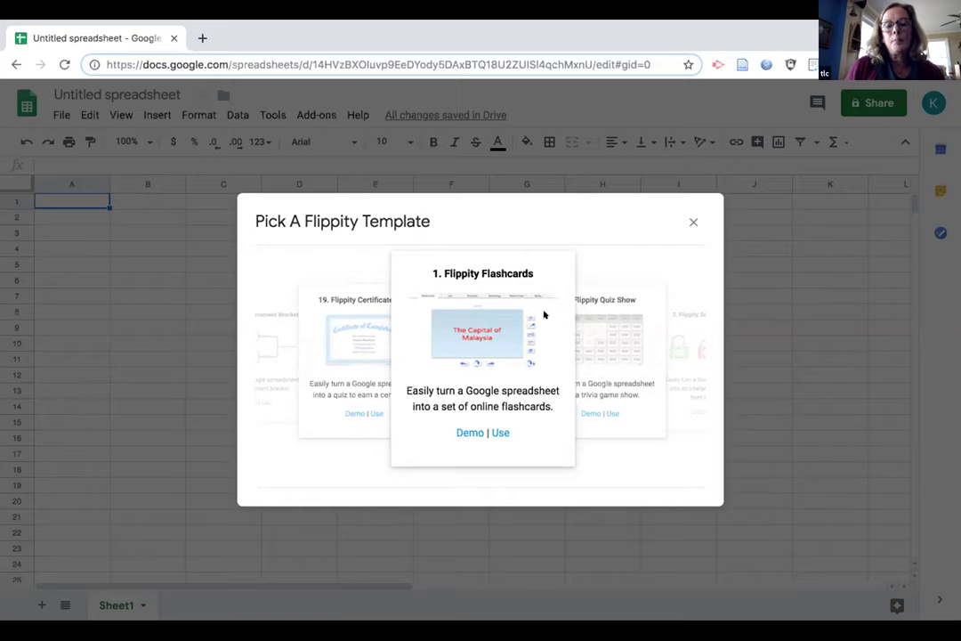
{"action": "left_click", "coordinate": [628, 342]}
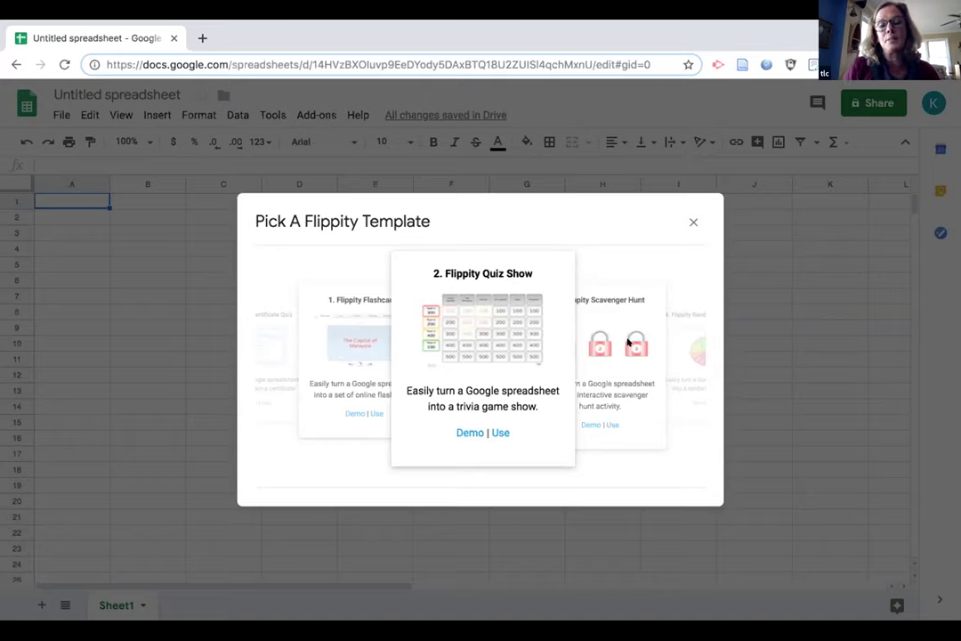
{"action": "left_click", "coordinate": [627, 342]}
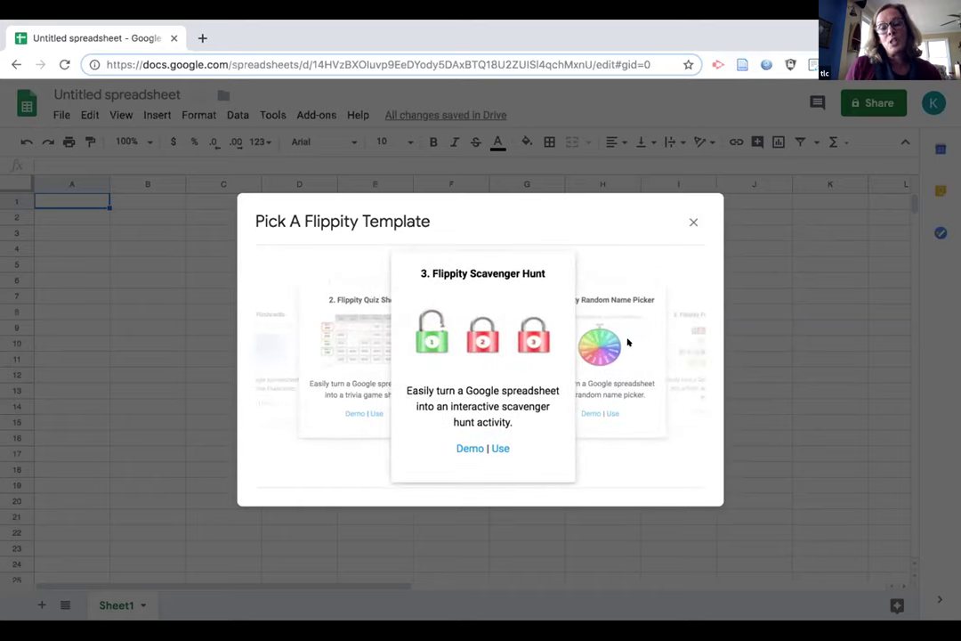
{"action": "left_click", "coordinate": [628, 342]}
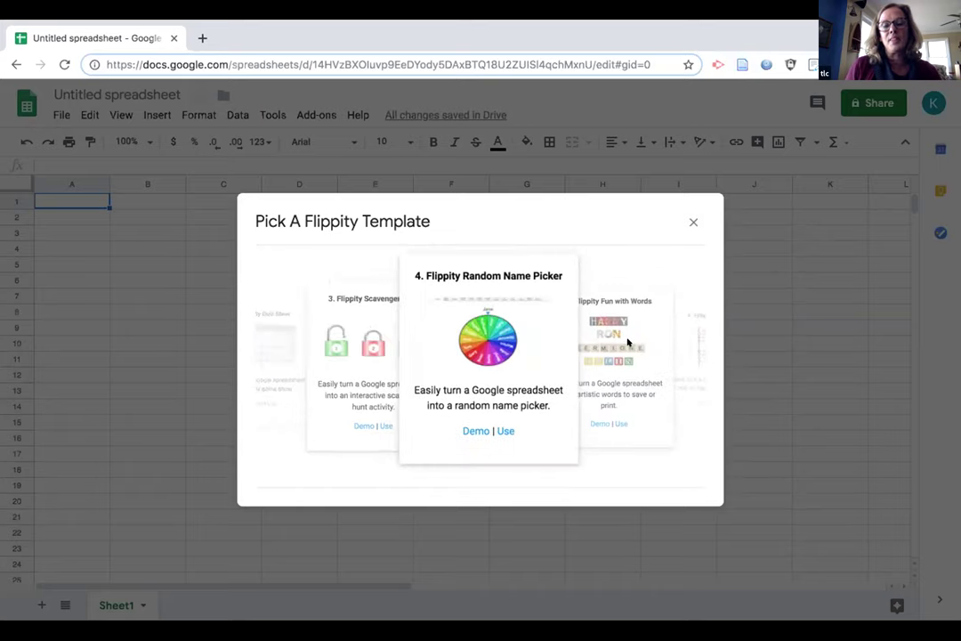
{"action": "left_click", "coordinate": [466, 432]}
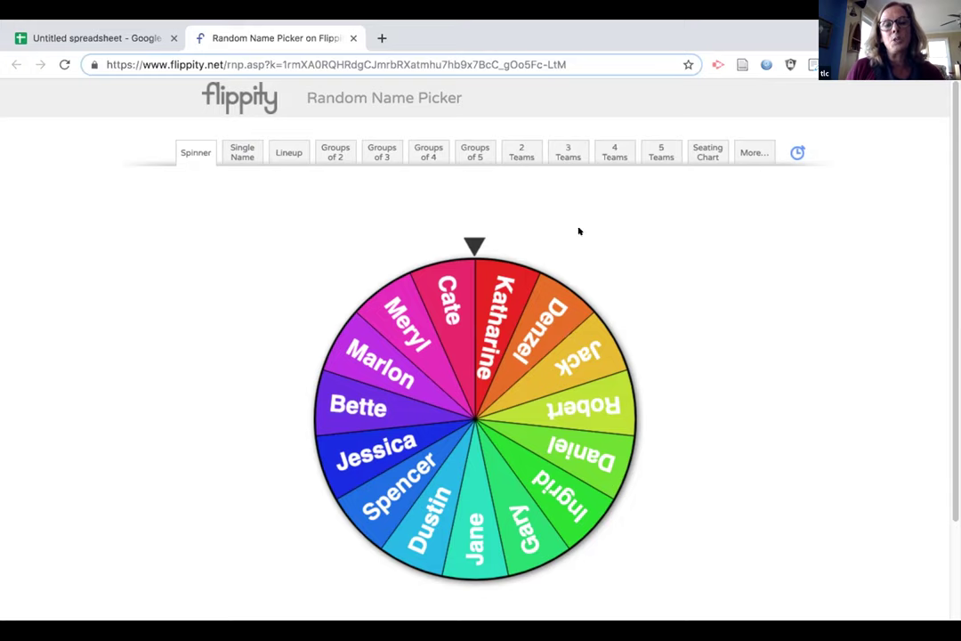
- Spin the name wheel and view the Single Name, Lineup, Groups of 2, Groups of 3, Groups of 5 and Seating Chart layouts
{"action": "left_click", "coordinate": [469, 237]}
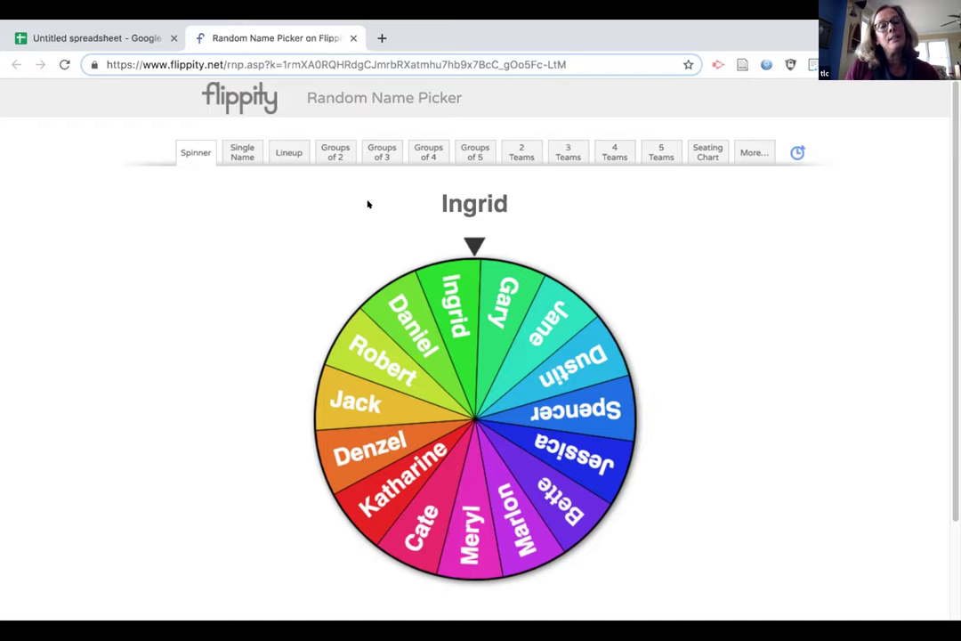
{"action": "left_click", "coordinate": [243, 152]}
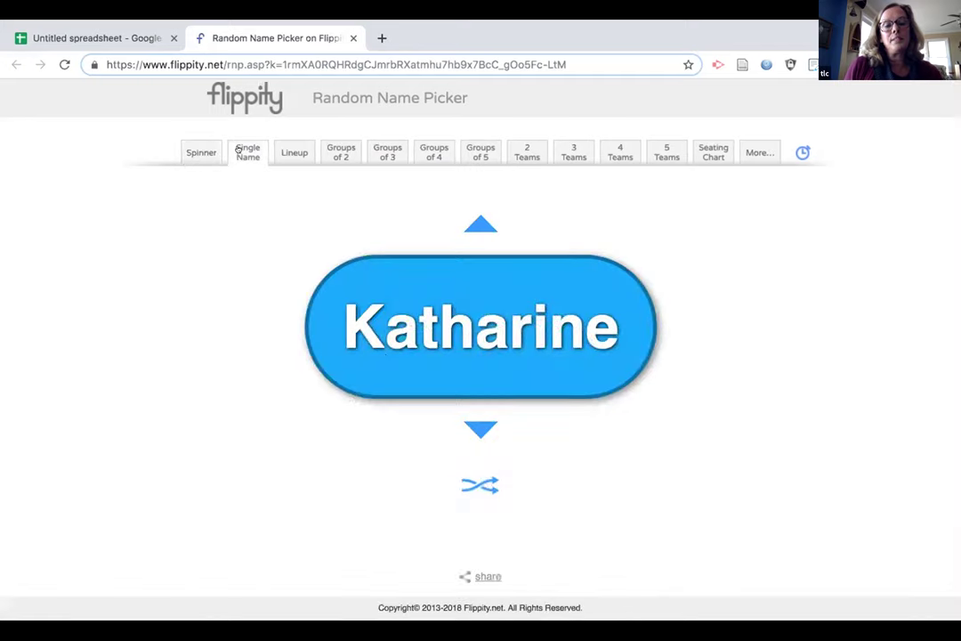
{"action": "left_click", "coordinate": [294, 152]}
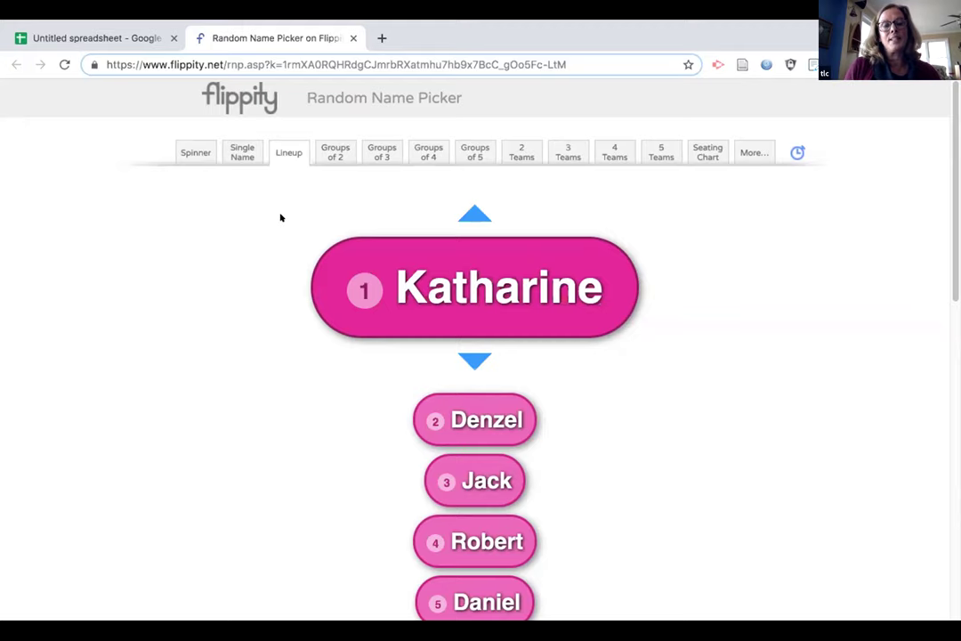
{"action": "left_click", "coordinate": [335, 153]}
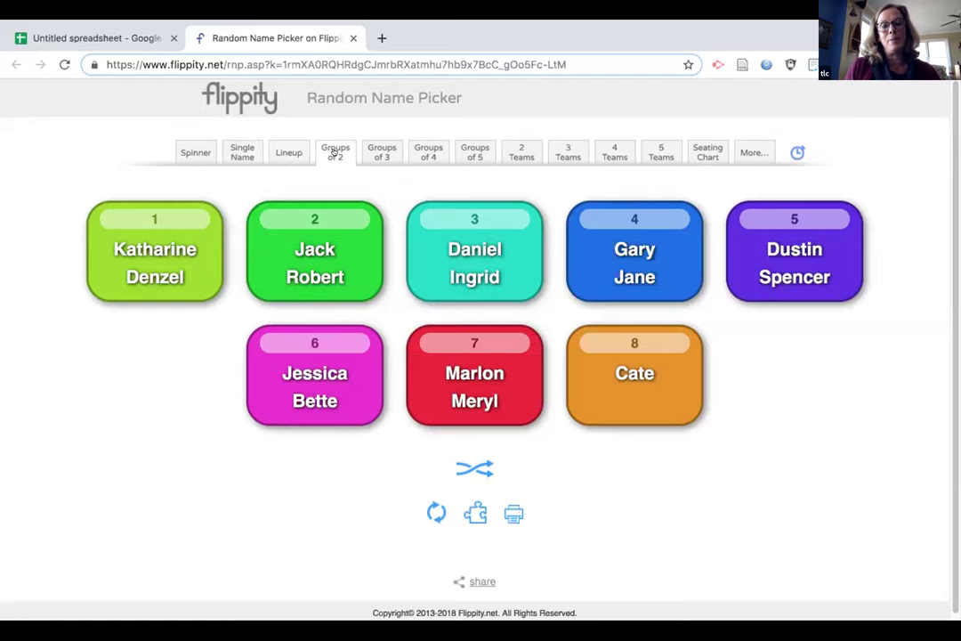
{"action": "left_click", "coordinate": [375, 151]}
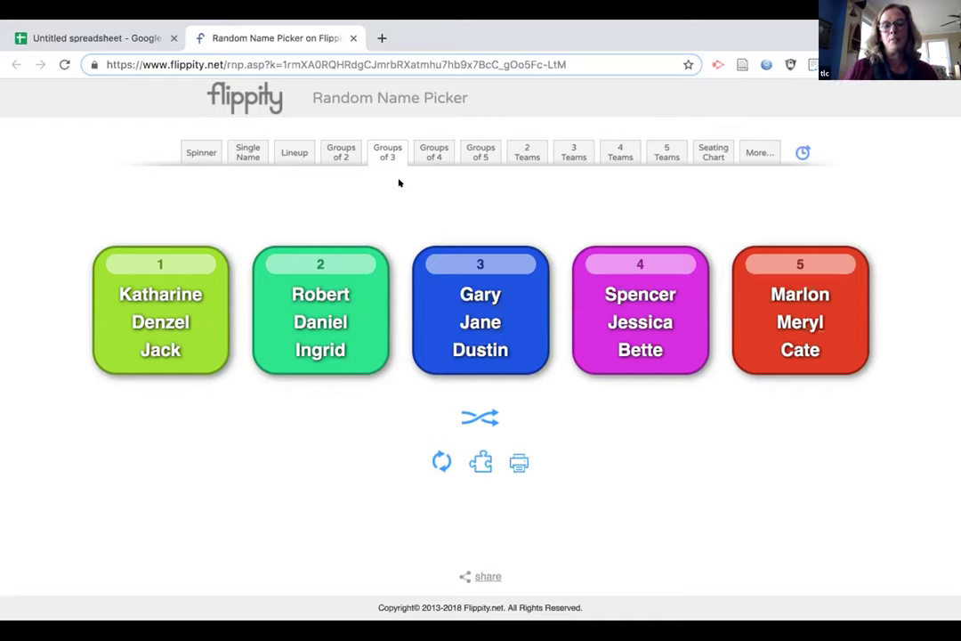
{"action": "left_click", "coordinate": [480, 154]}
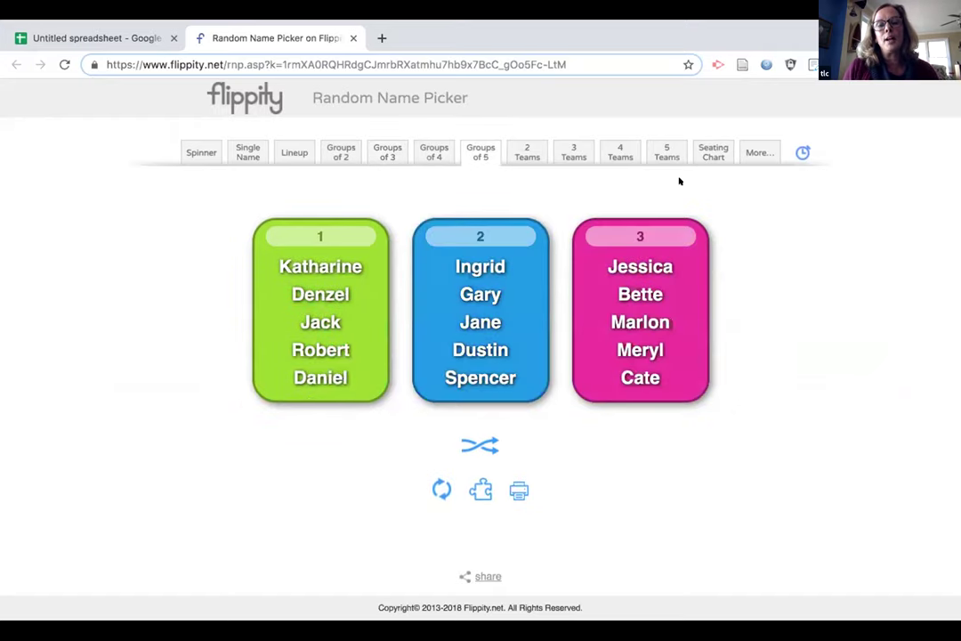
{"action": "left_click", "coordinate": [706, 153]}
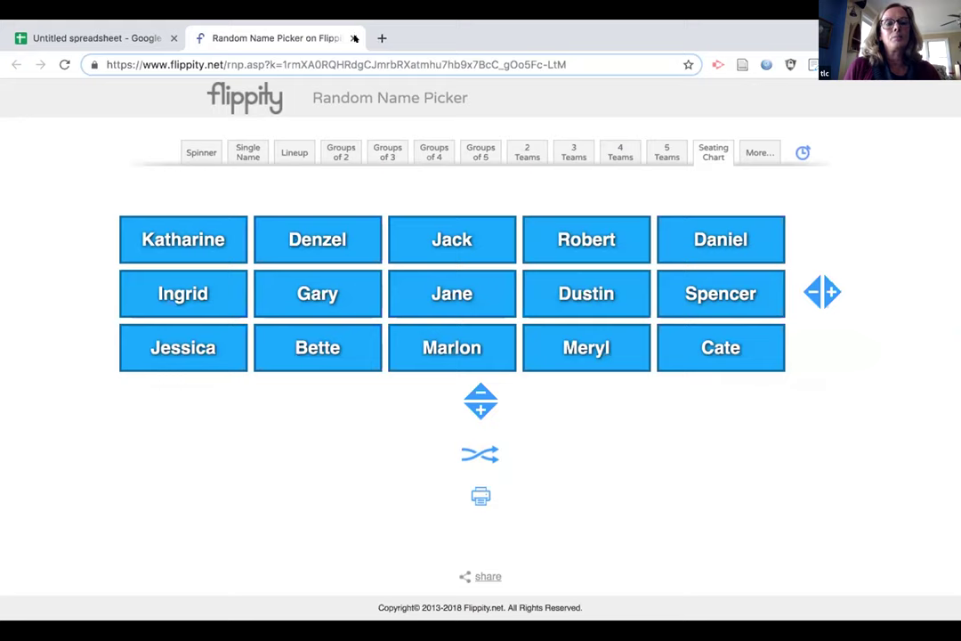
- Close the Random Name Picker demo and bring up the Fun with Words template in the Flippity picker
{"action": "left_click", "coordinate": [354, 38]}
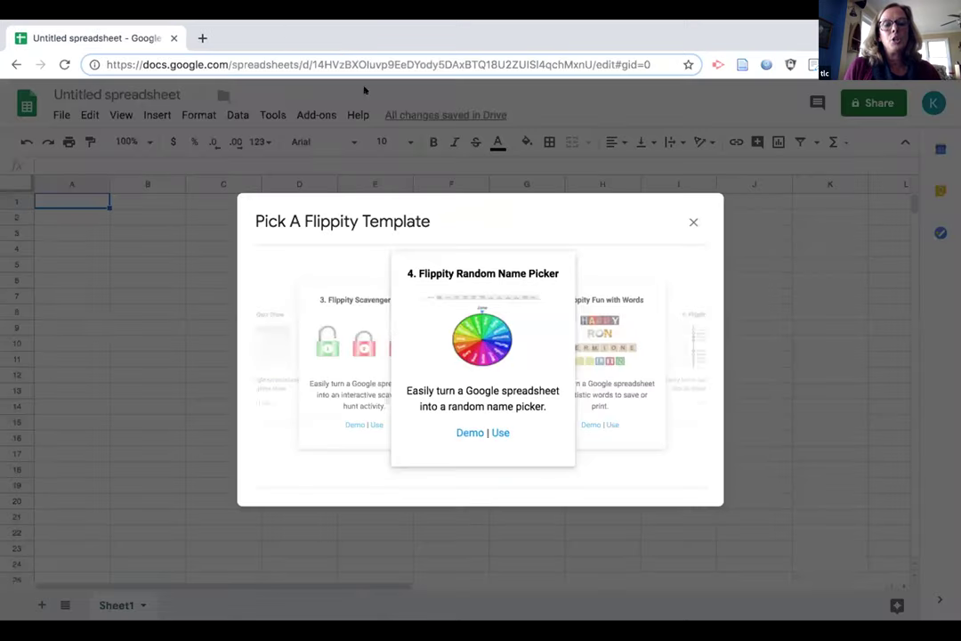
{"action": "left_click", "coordinate": [632, 329]}
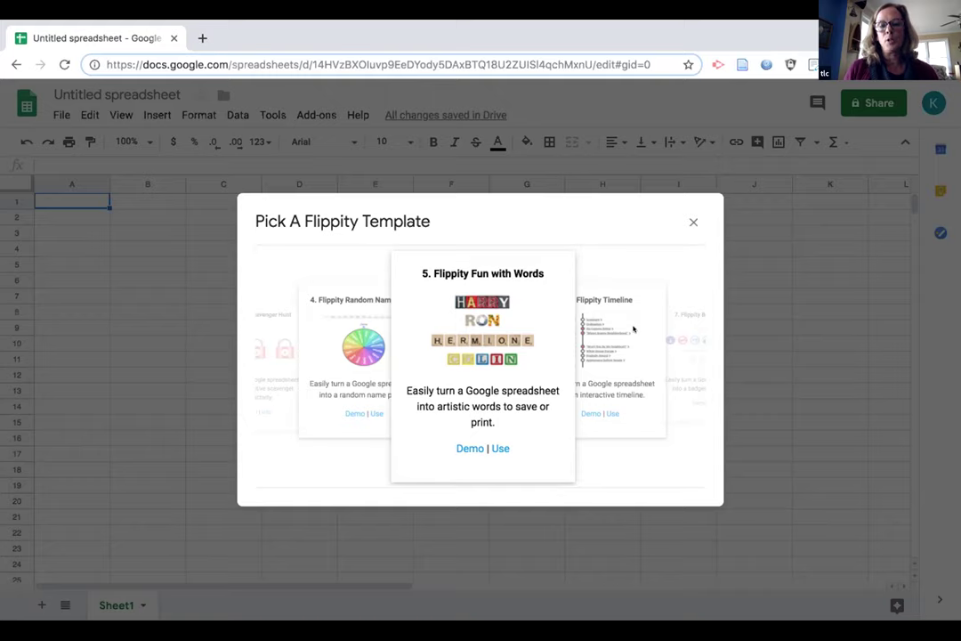
- Browse Flippity's templates from Timeline through Badge Tracker, Spelling Words and Typing Test to Crossword, and open the Crossword demo
{"action": "left_click", "coordinate": [633, 330]}
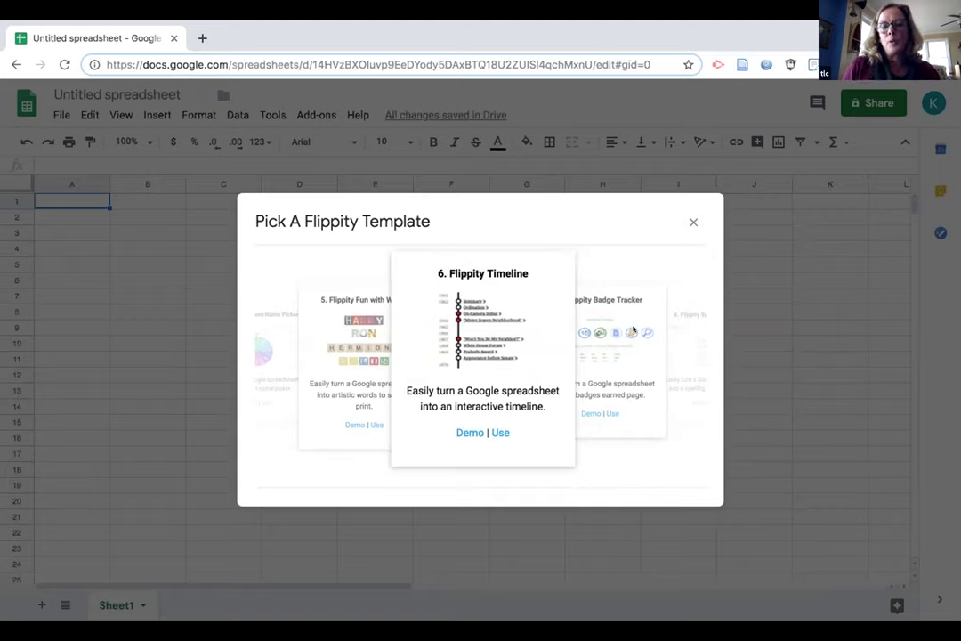
{"action": "left_click", "coordinate": [634, 329]}
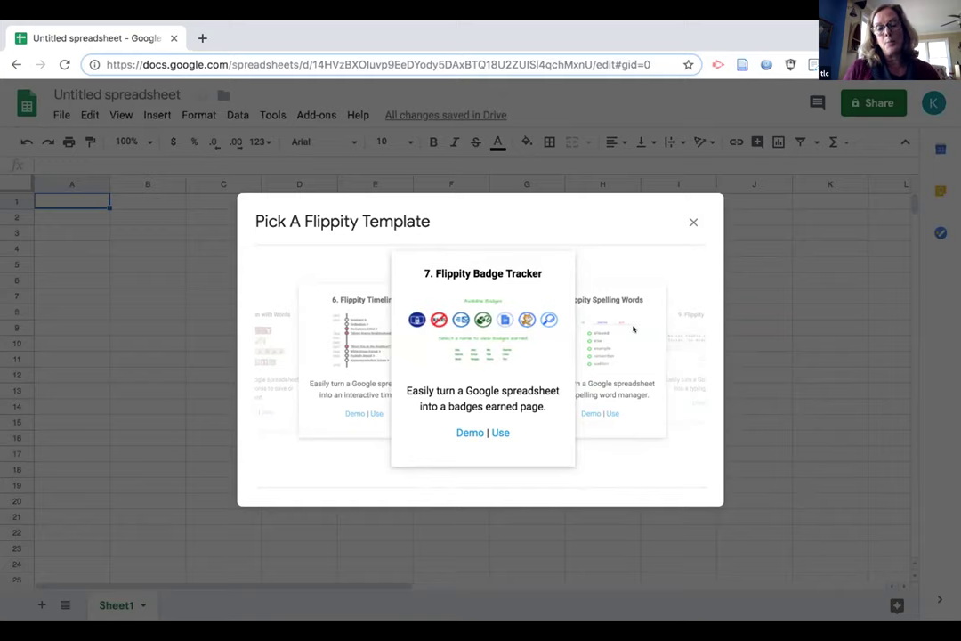
{"action": "left_click", "coordinate": [633, 329]}
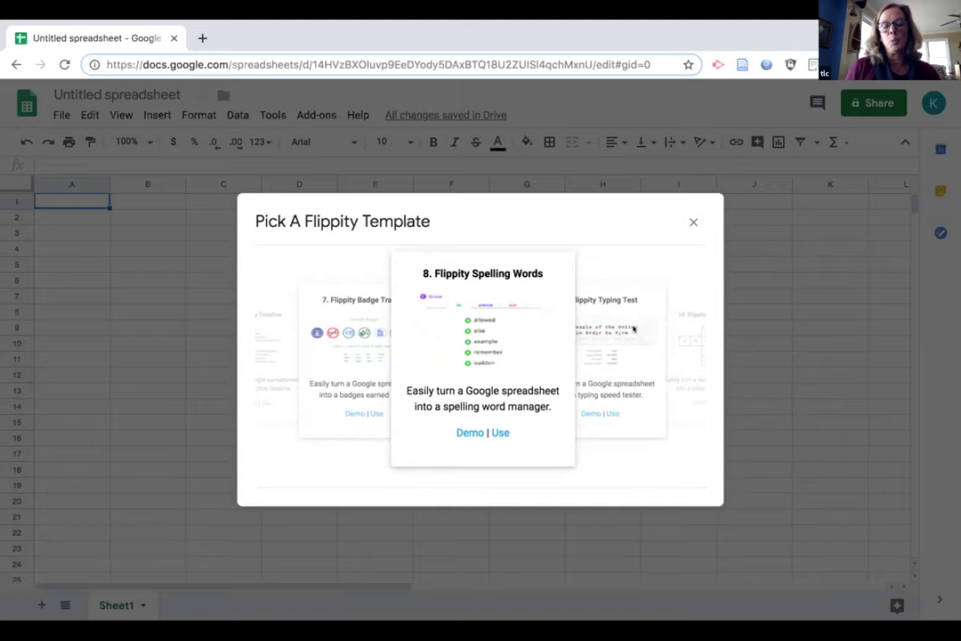
{"action": "left_click", "coordinate": [633, 330]}
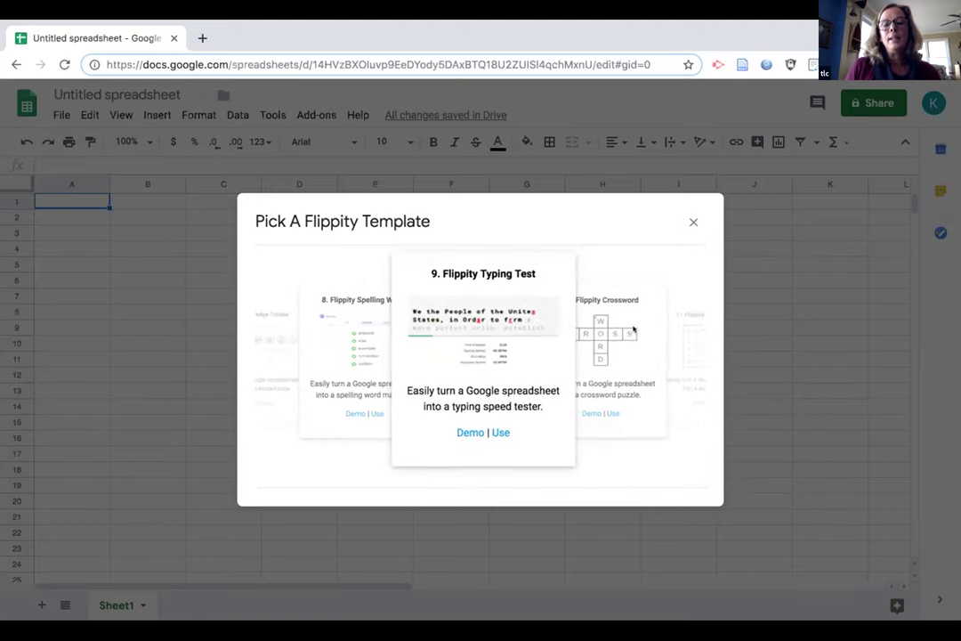
{"action": "left_click", "coordinate": [634, 330]}
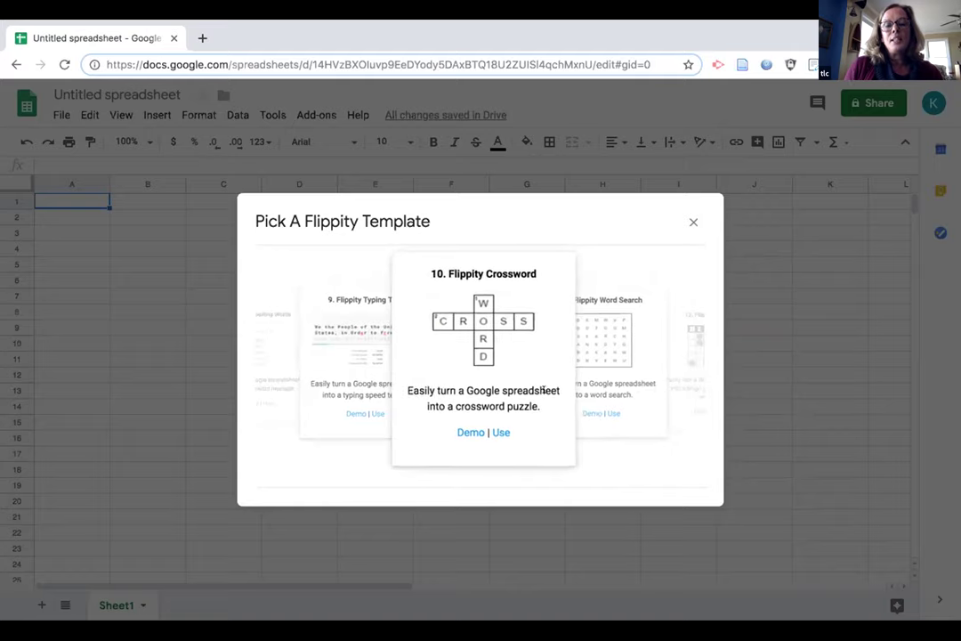
{"action": "left_click", "coordinate": [463, 434]}
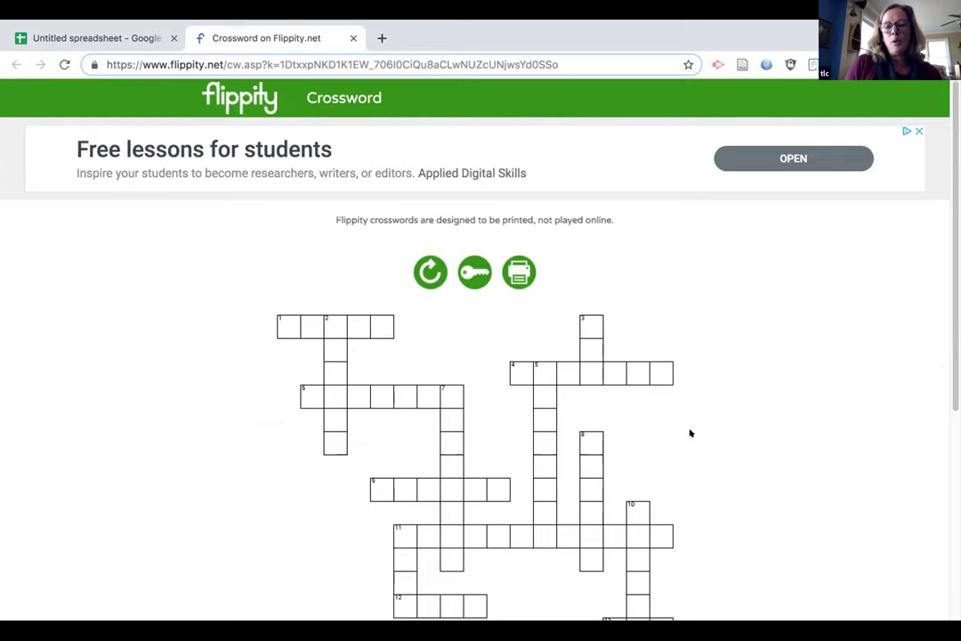
- View the demo crossword's grid with its Across and Down clues, and close the demo
{"action": "scroll", "coordinate": [690, 433], "scroll_direction": "down", "scroll_amount": 7}
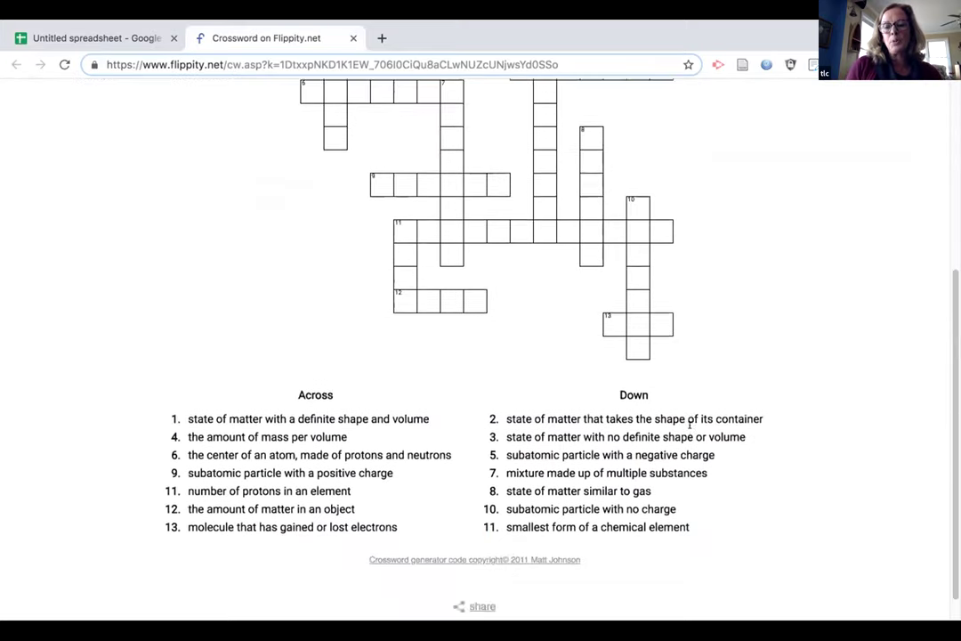
{"action": "scroll", "coordinate": [690, 428], "scroll_direction": "up", "scroll_amount": 4}
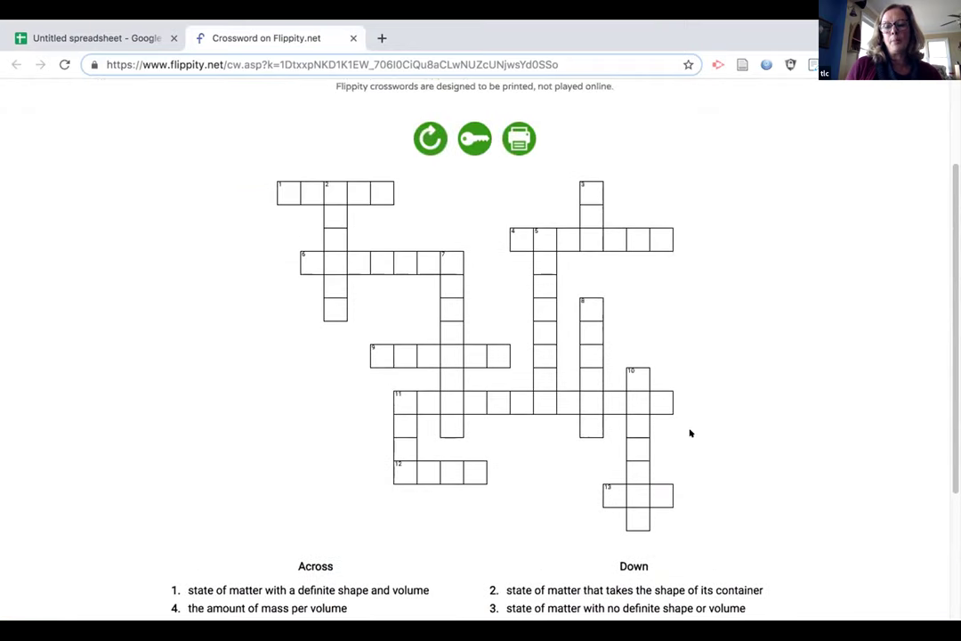
{"action": "scroll", "coordinate": [690, 433], "scroll_direction": "down", "scroll_amount": 3}
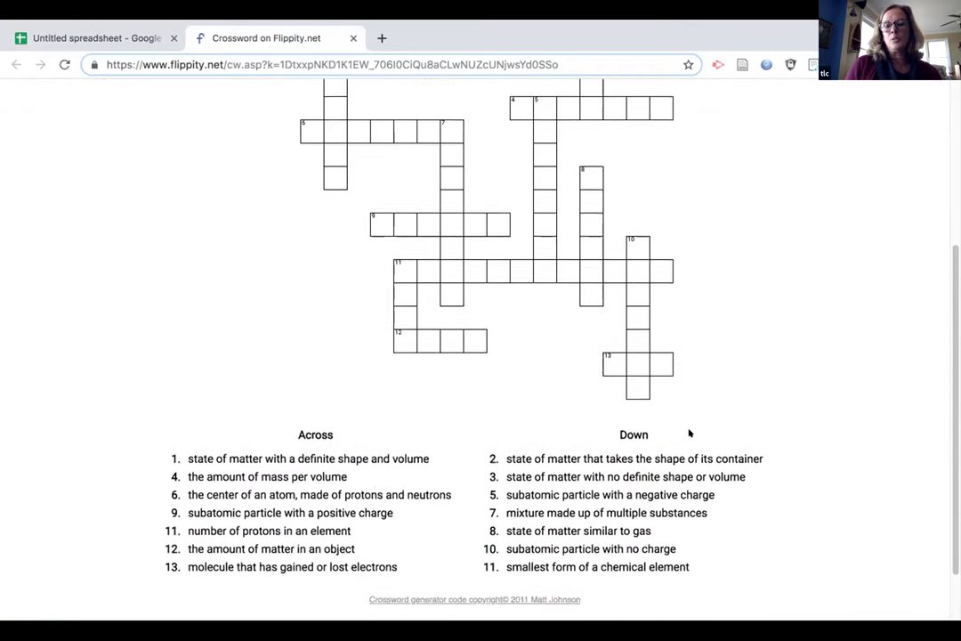
{"action": "scroll", "coordinate": [689, 433], "scroll_direction": "up", "scroll_amount": 6}
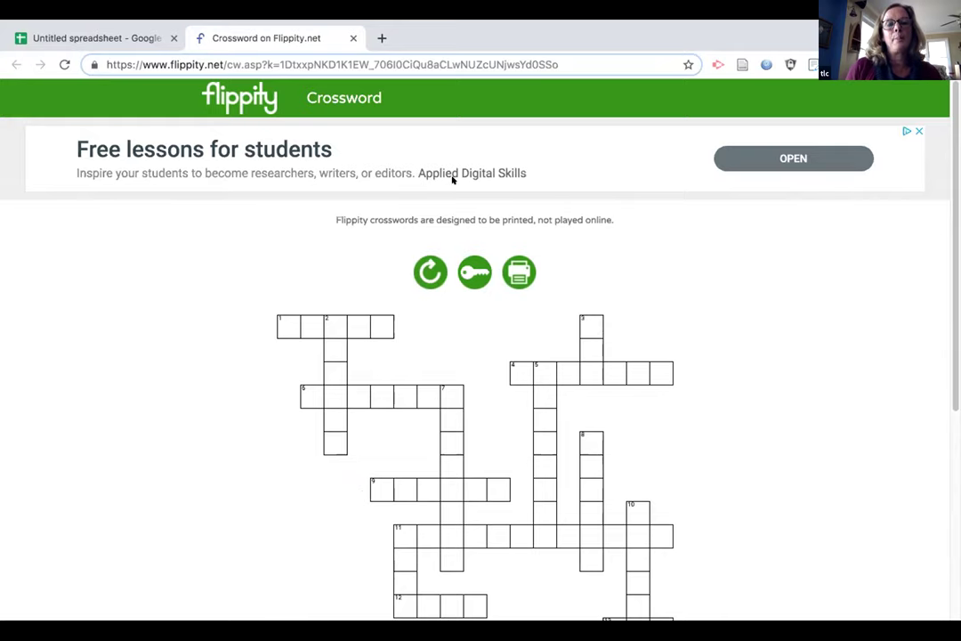
{"action": "left_click", "coordinate": [352, 38]}
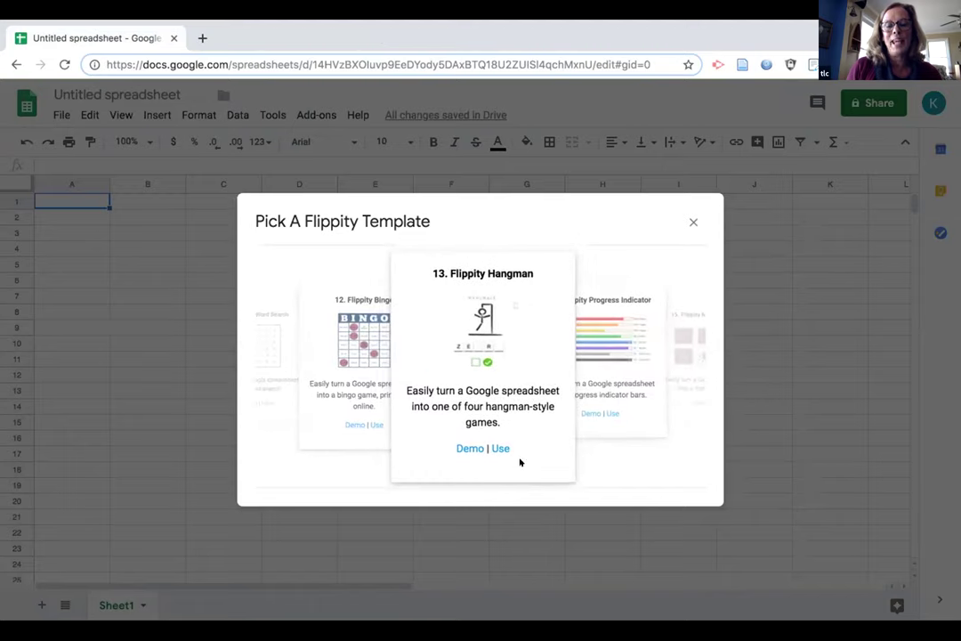
- Open the demo of Flippity's Hangman template and guess the letters A and B
{"action": "left_click", "coordinate": [468, 448]}
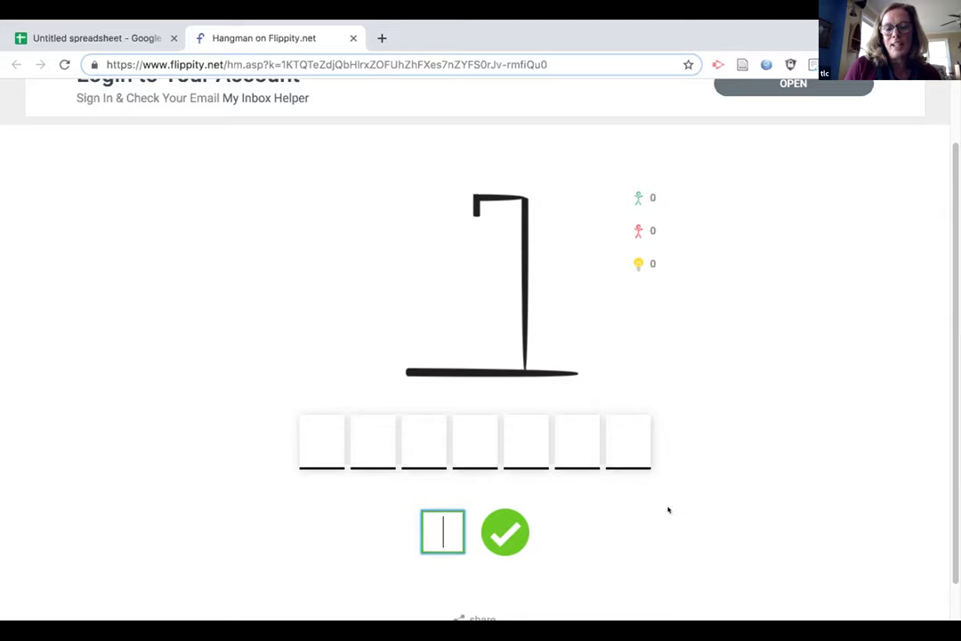
{"action": "scroll", "coordinate": [668, 508], "scroll_direction": "down", "scroll_amount": 1}
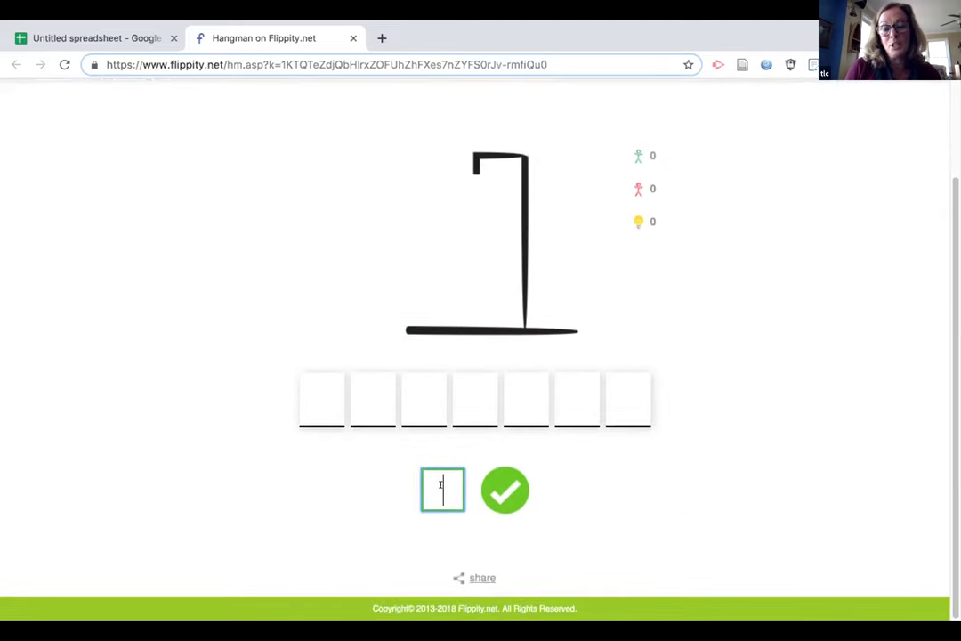
{"action": "type", "text": "a"}
{"action": "key", "text": "Return"}
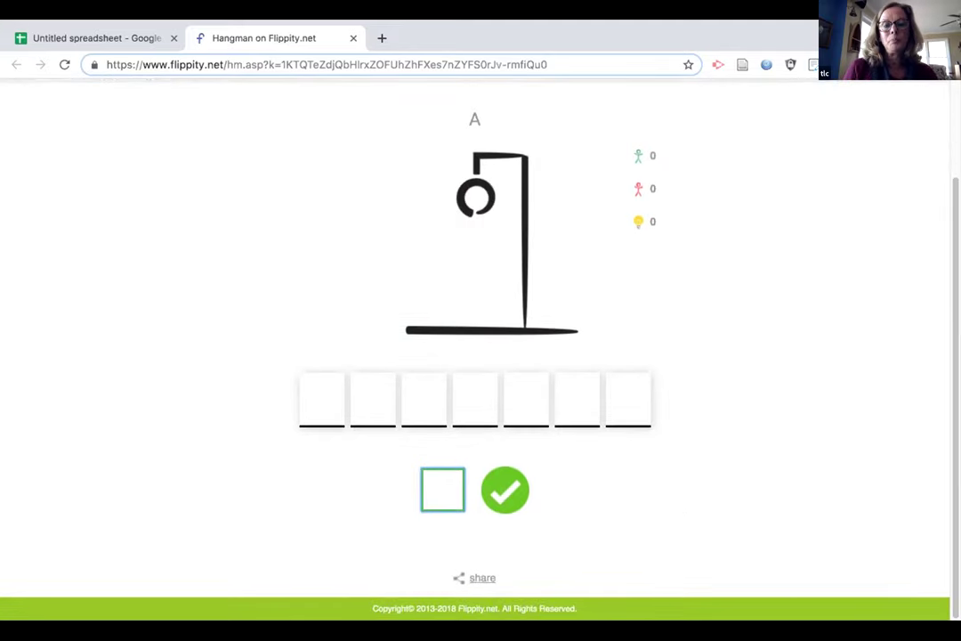
{"action": "type", "text": "a"}
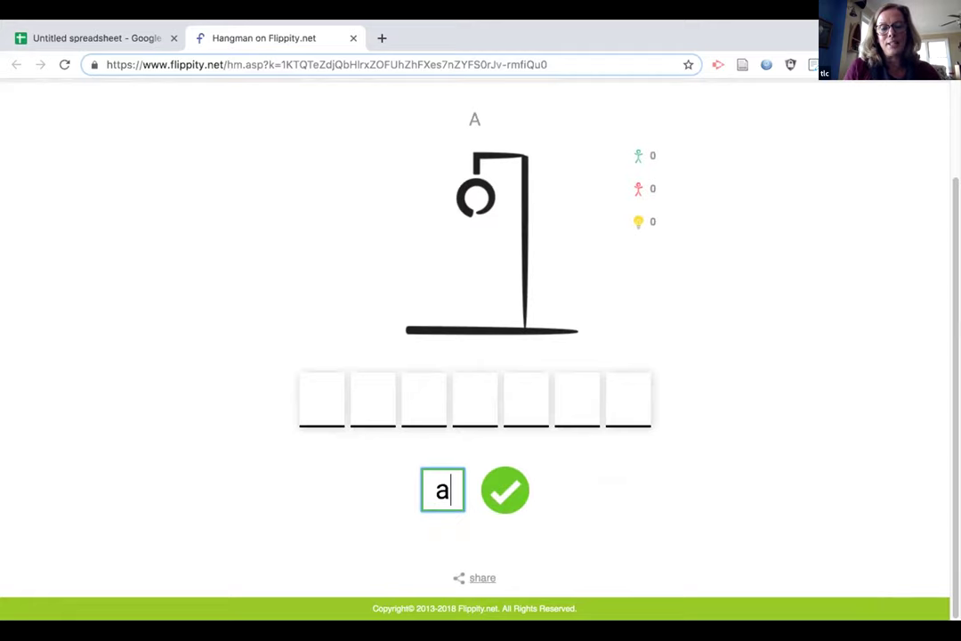
{"action": "key", "text": "BackSpace"}
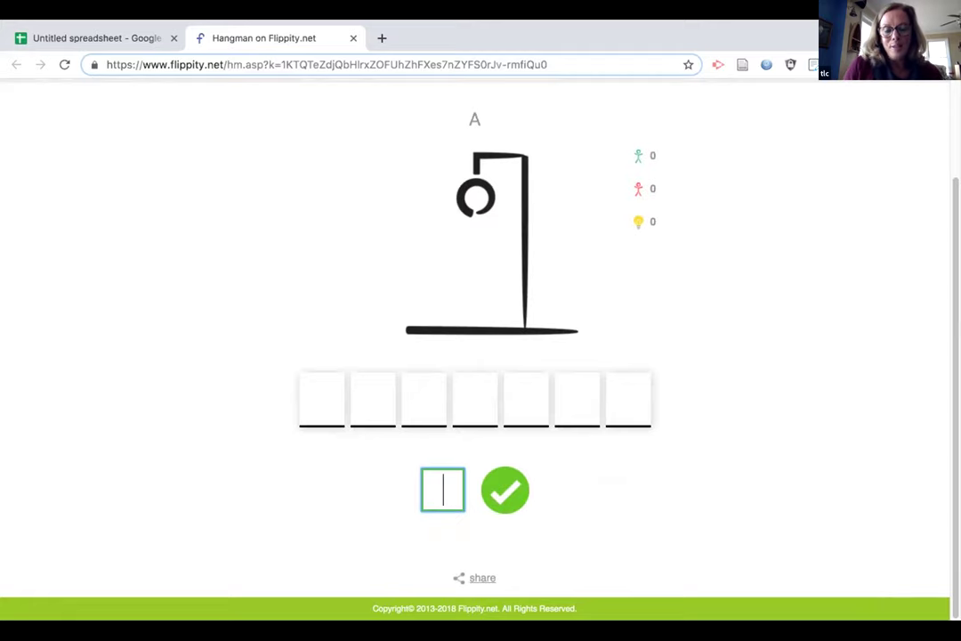
{"action": "type", "text": "b"}
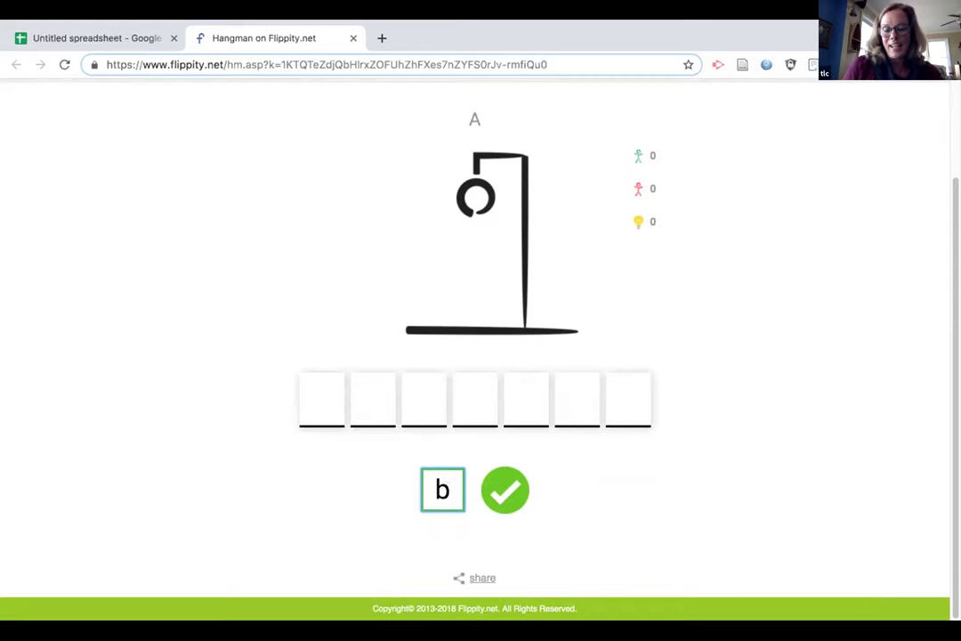
{"action": "key", "text": "Return"}
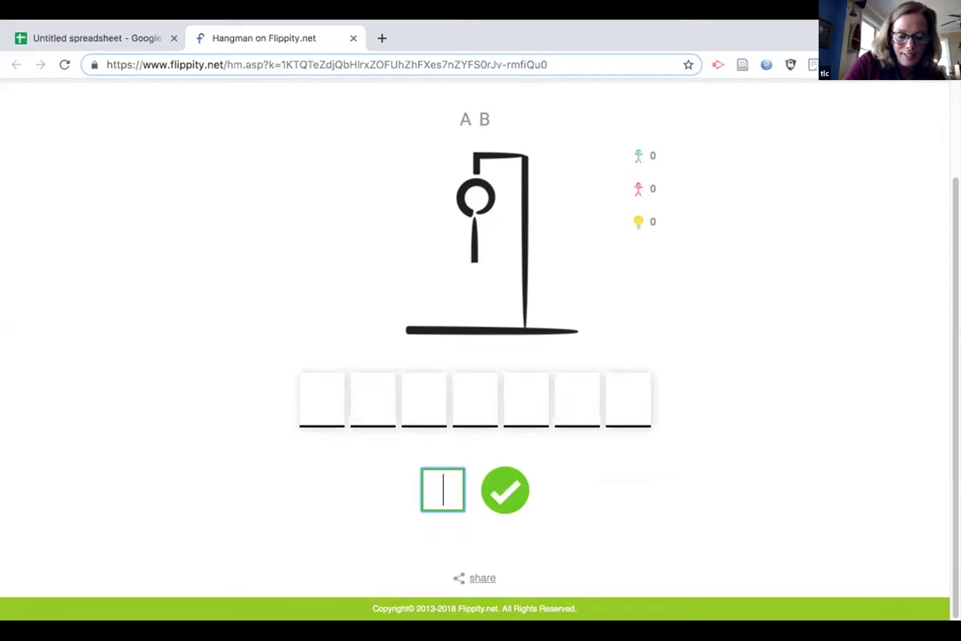
- Guess the letters R, I and D in the Hangman game and close the demo
{"action": "type", "text": "r"}
{"action": "key", "text": "Return"}
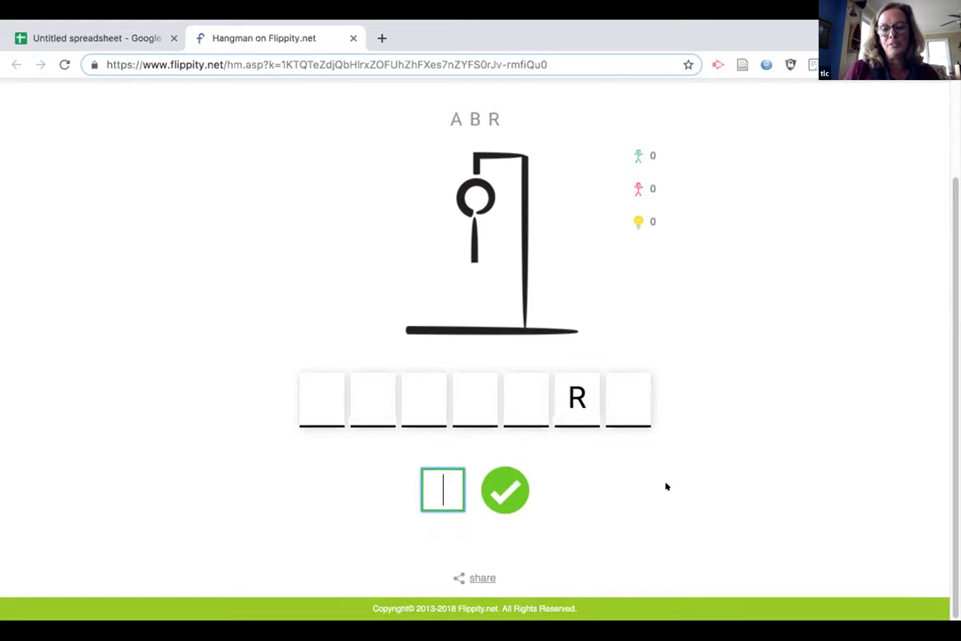
{"action": "type", "text": "i"}
{"action": "key", "text": "Return"}
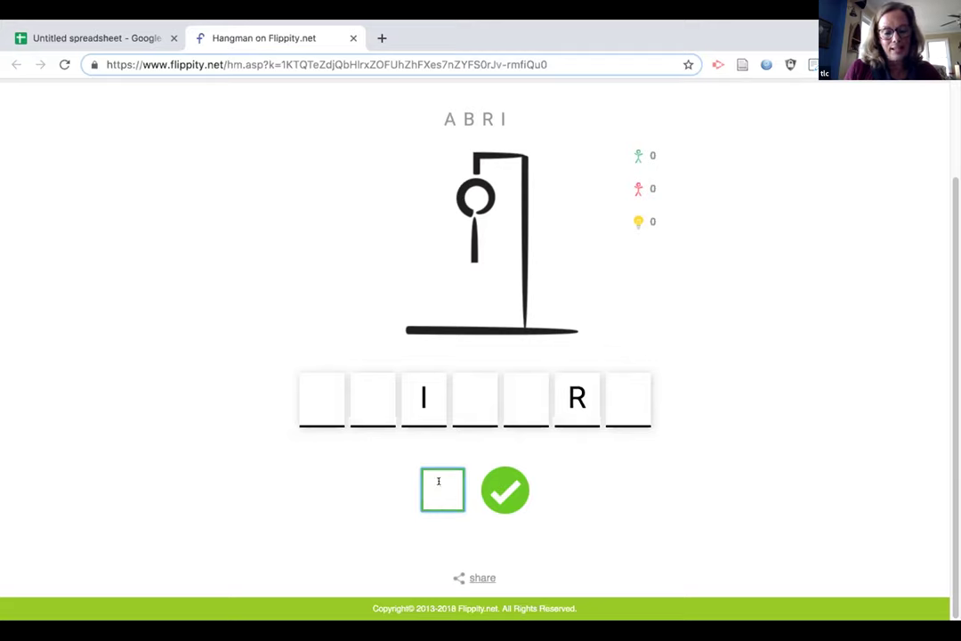
{"action": "type", "text": "d"}
{"action": "key", "text": "Return"}
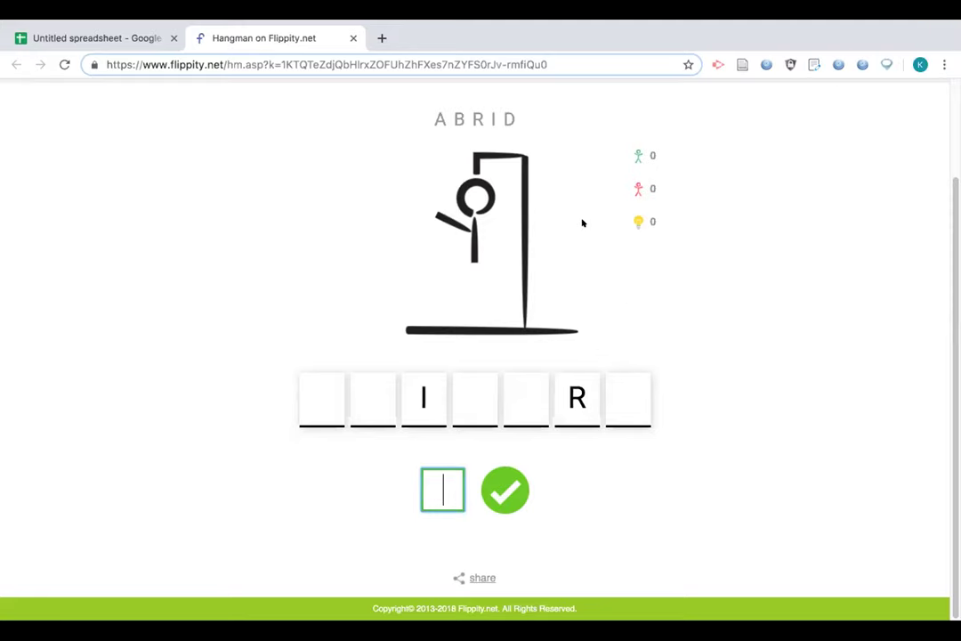
{"action": "left_click", "coordinate": [352, 38]}
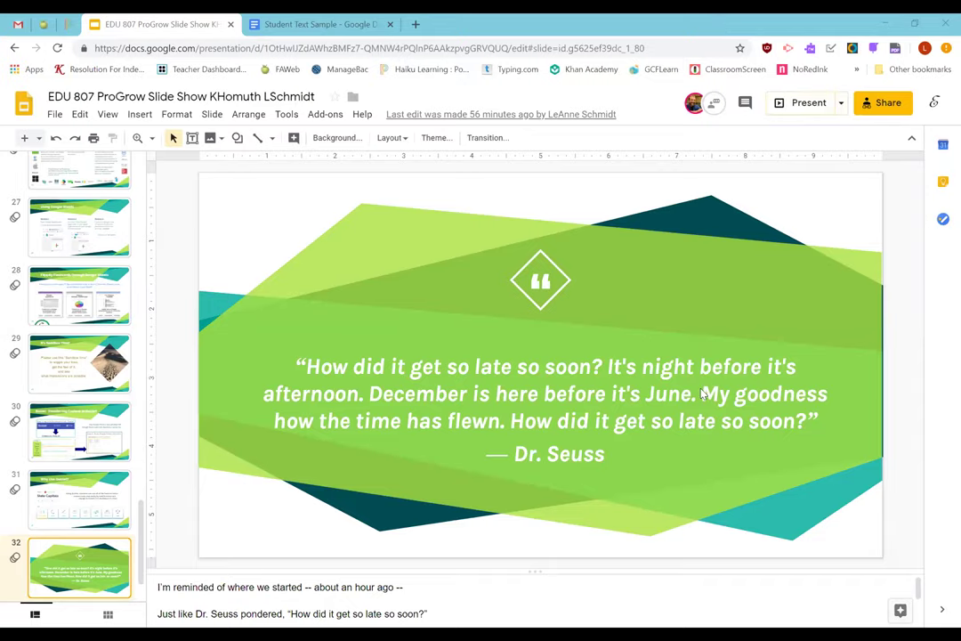
- Present the Google Slides deck full screen from the Dr. Seuss quote on slide 32
{"action": "key", "text": "ctrl+F5"}
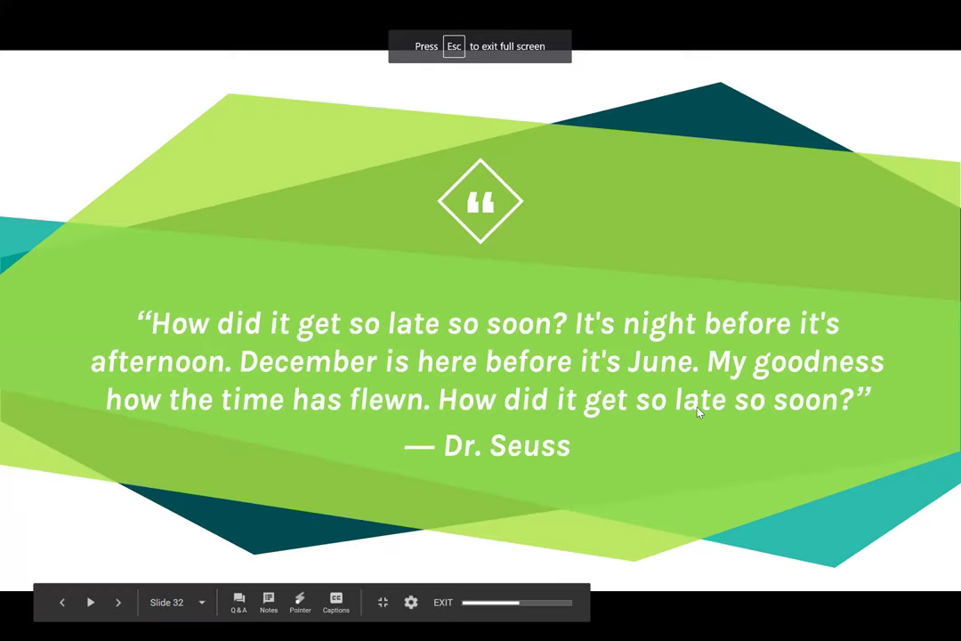